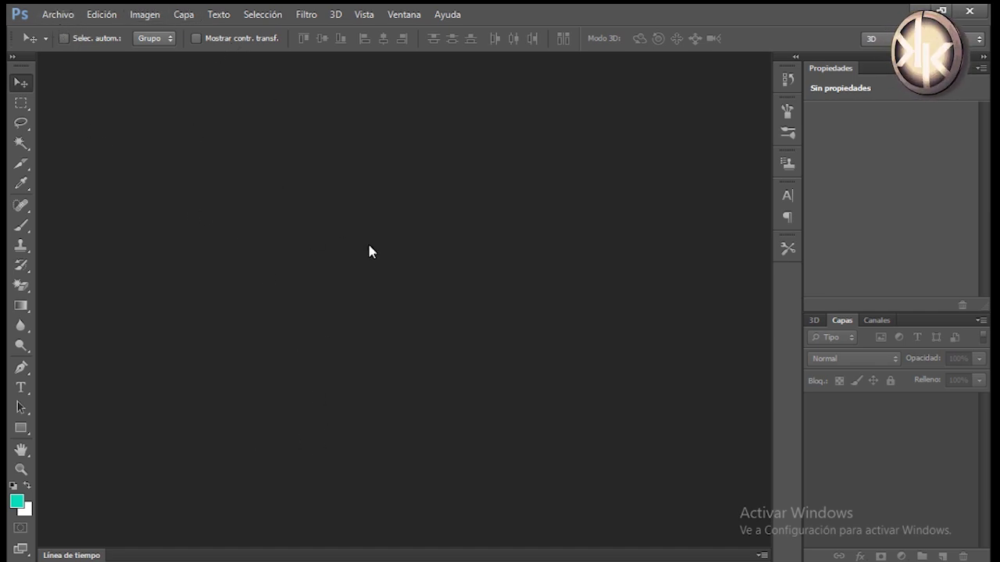
Step: Open the blue statue-and-columns line drawing, the JPG whose name starts with 258861971, from the desktop
click(69, 17)
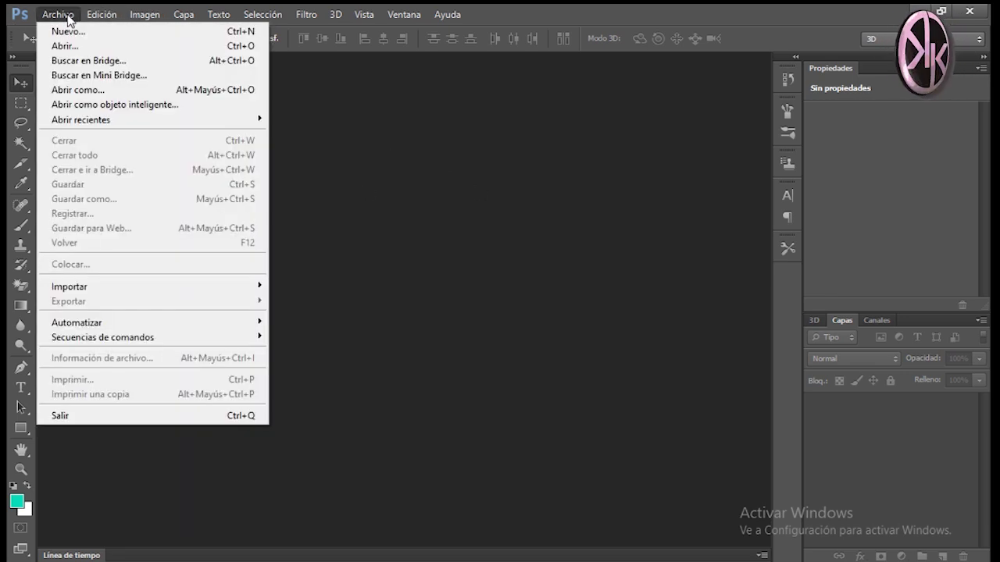
click(81, 52)
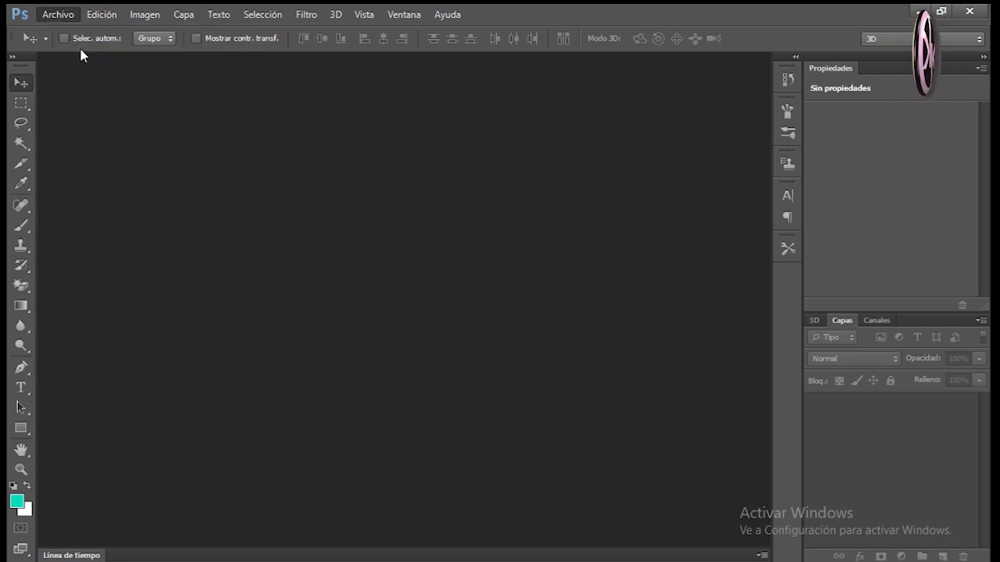
drag(877, 262, 877, 442)
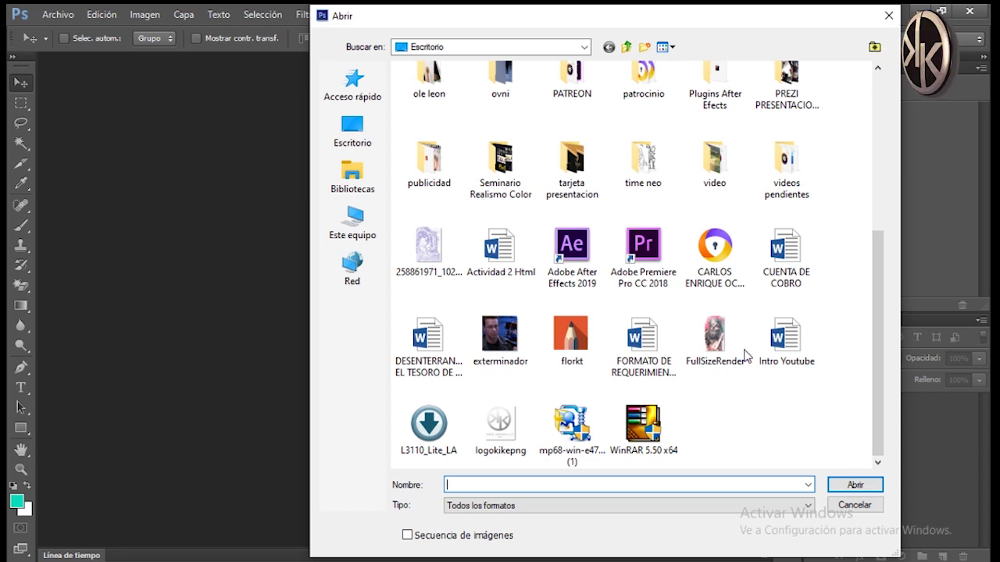
double_click(429, 265)
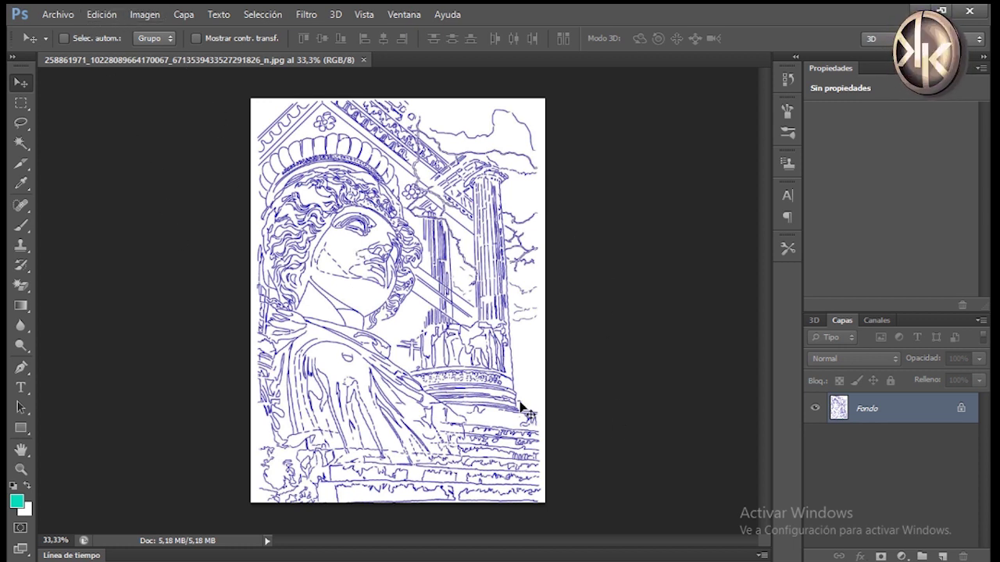
Step: Resize the image to a document width of 38 centimetres with resampling turned on and proportions constrained
click(148, 15)
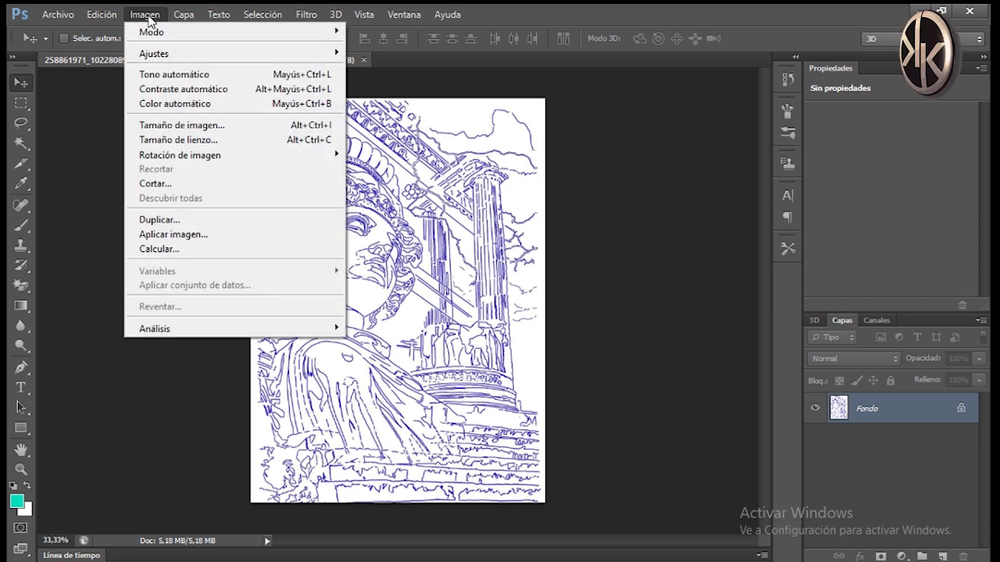
click(160, 127)
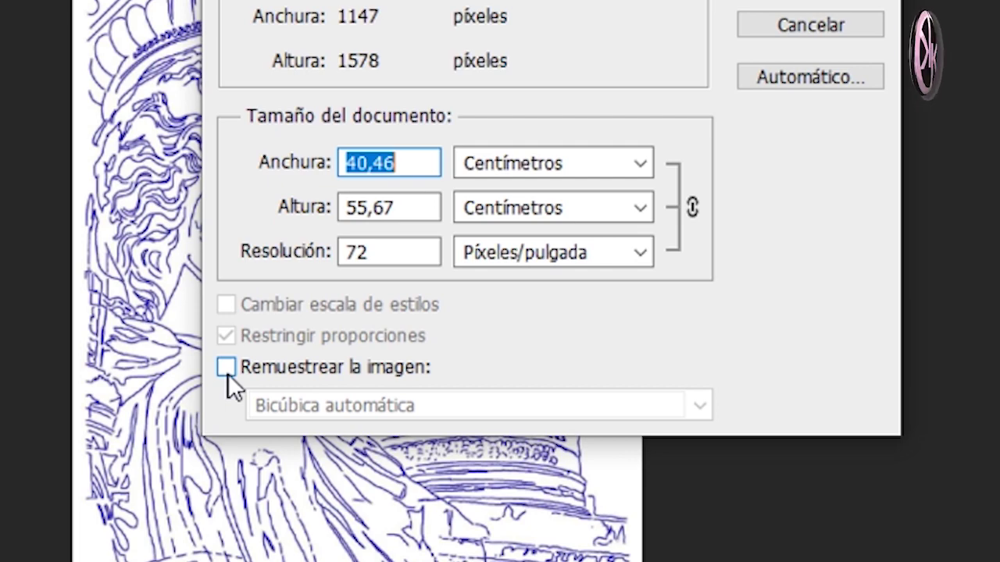
click(226, 367)
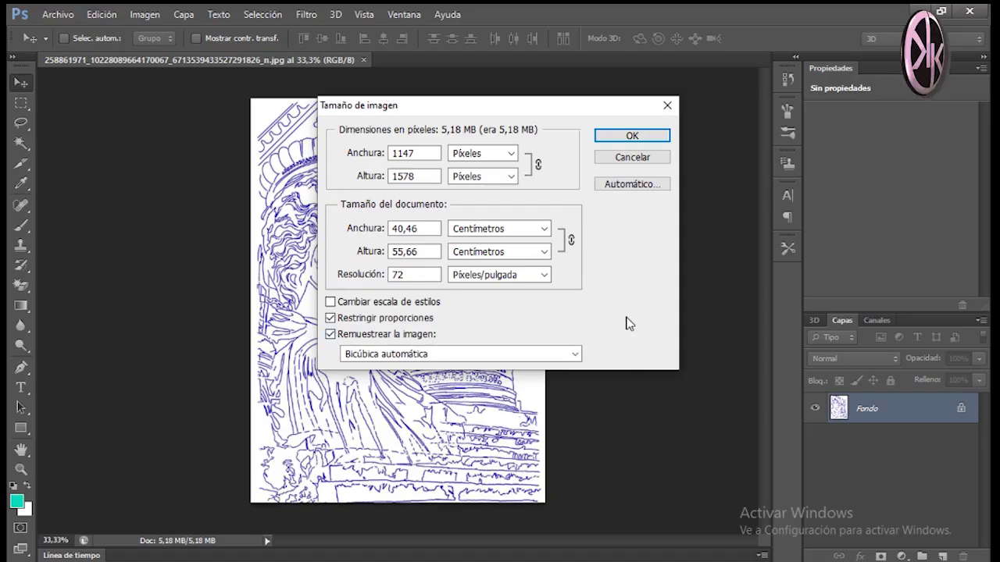
drag(436, 228, 335, 236)
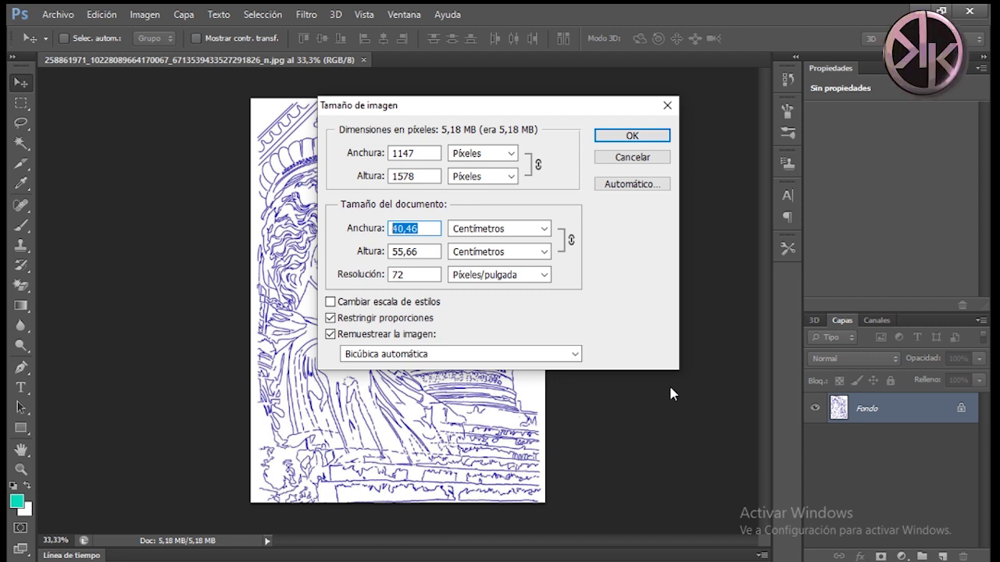
text(38)
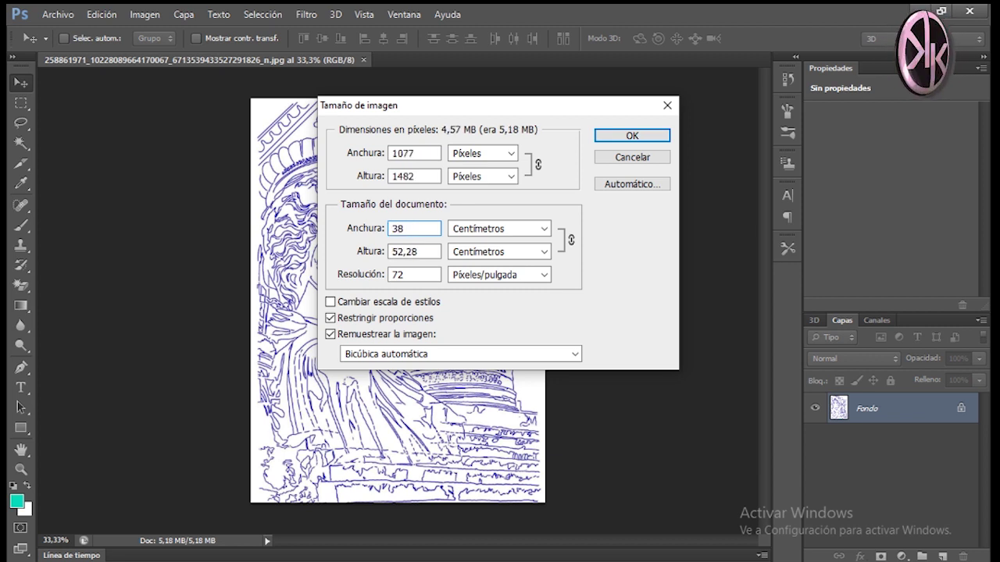
click(543, 229)
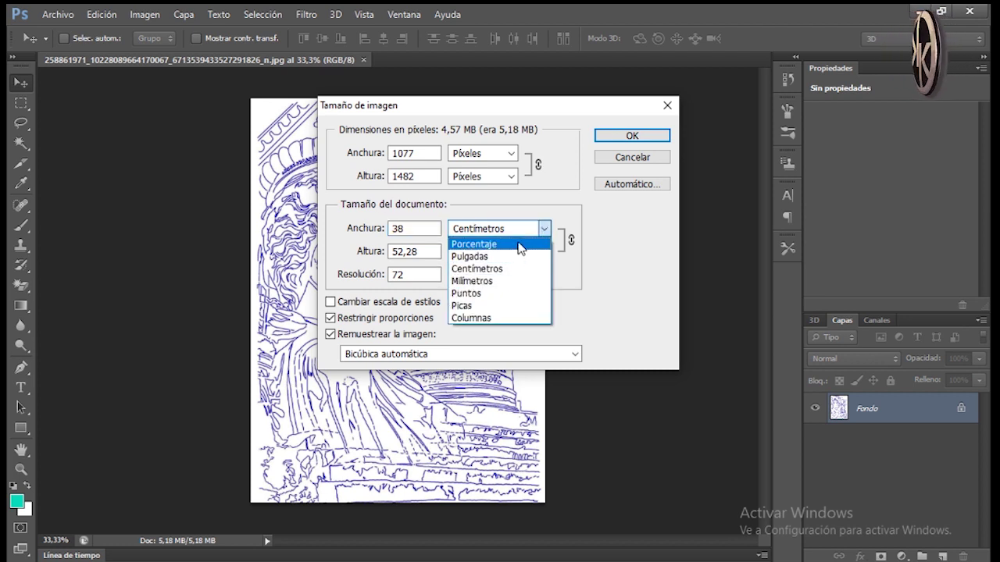
click(524, 269)
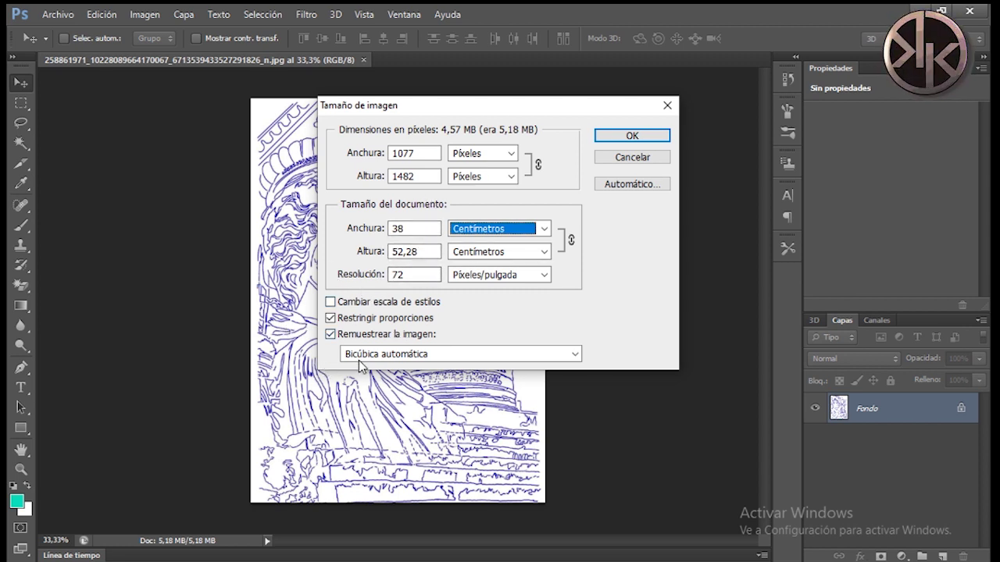
click(643, 138)
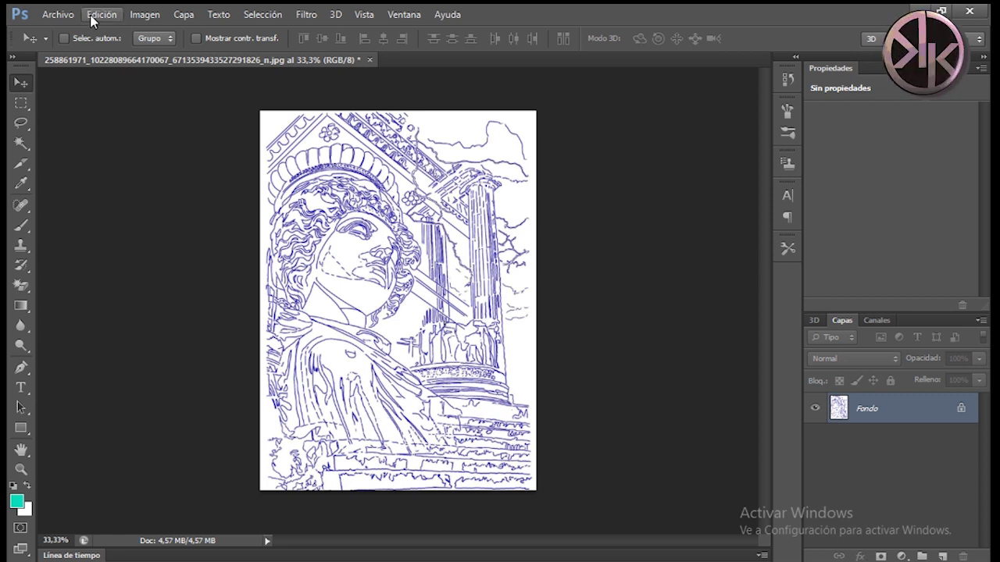
Step: Activate the Slice tool and open the Divide Slice settings for the whole drawing
click(21, 164)
click(69, 162)
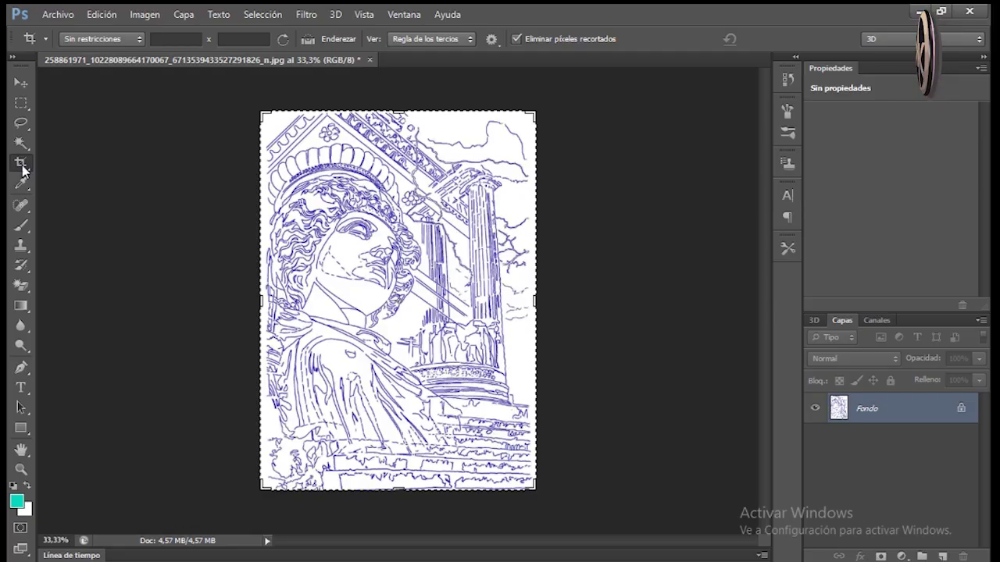
click(22, 167)
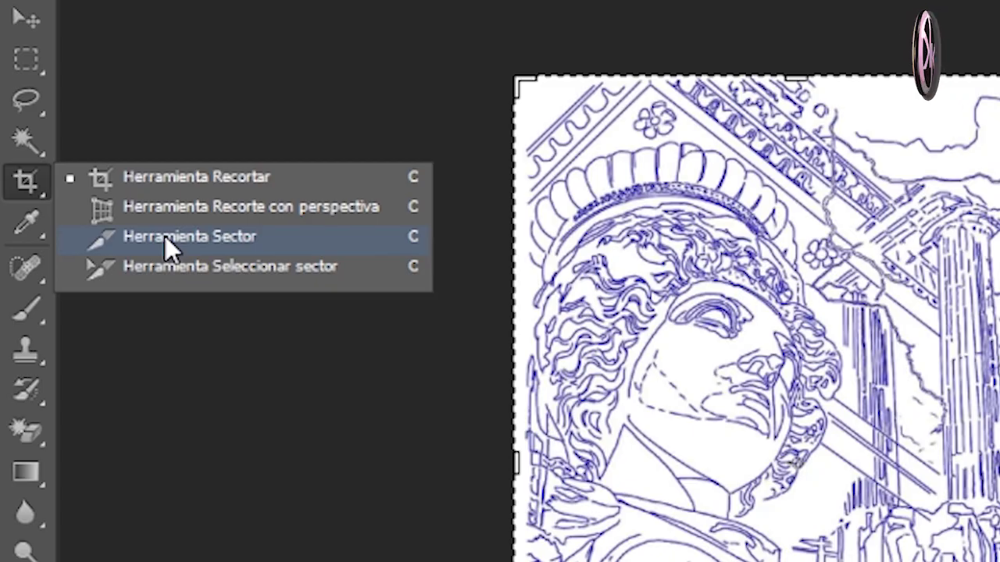
click(165, 236)
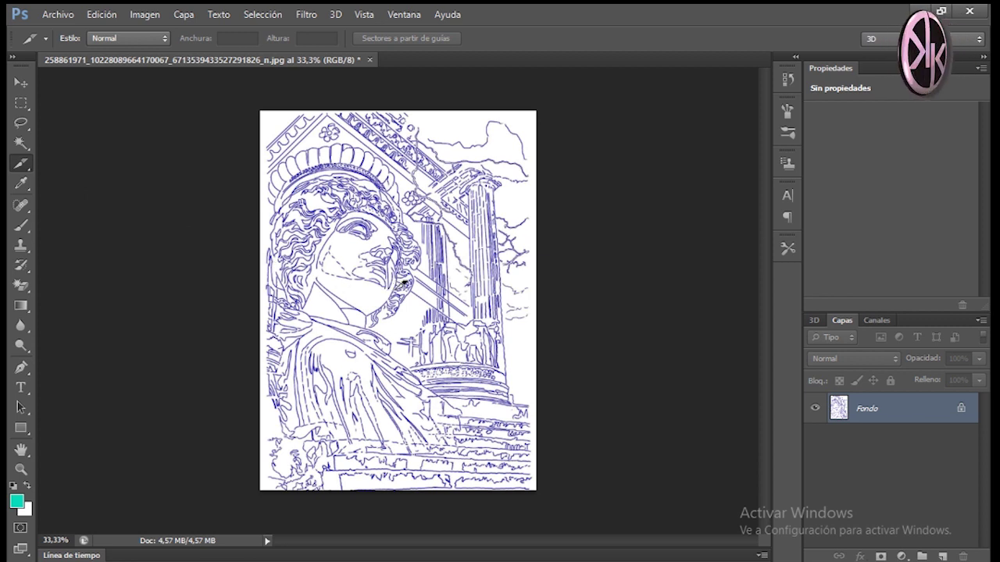
right_click(395, 292)
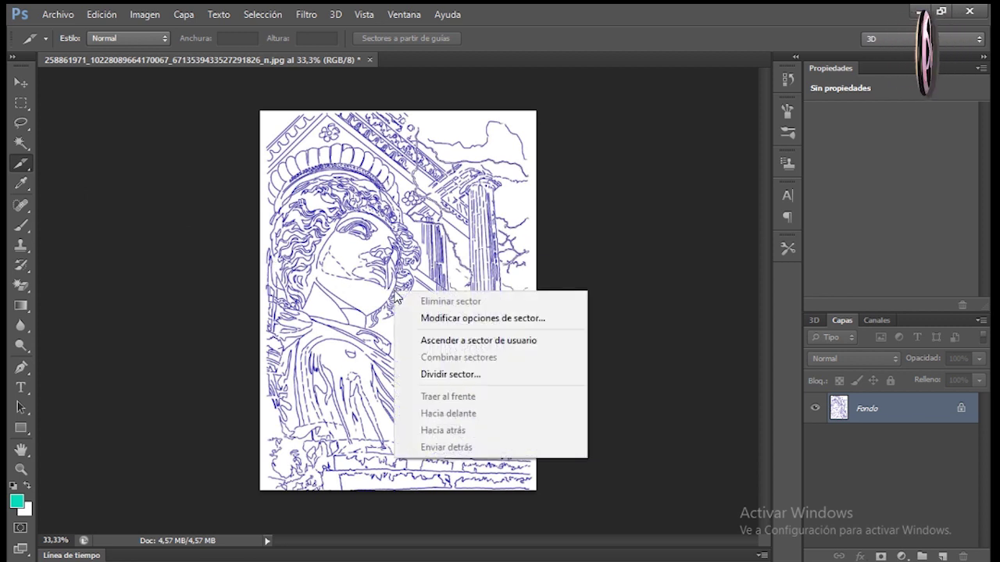
click(459, 375)
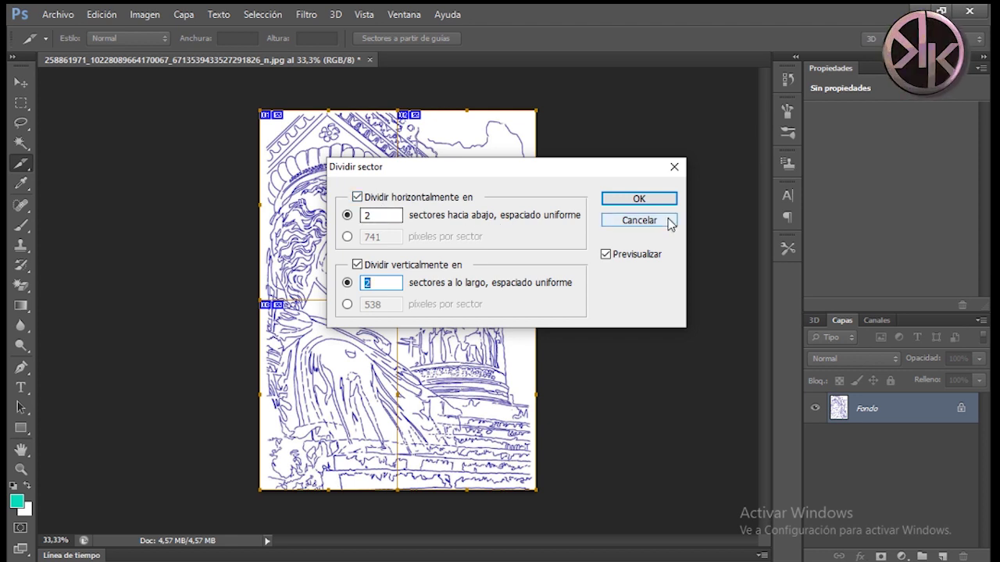
Step: Turn off both the horizontal and vertical slice divisions and move the dialog clear of the drawing
click(356, 198)
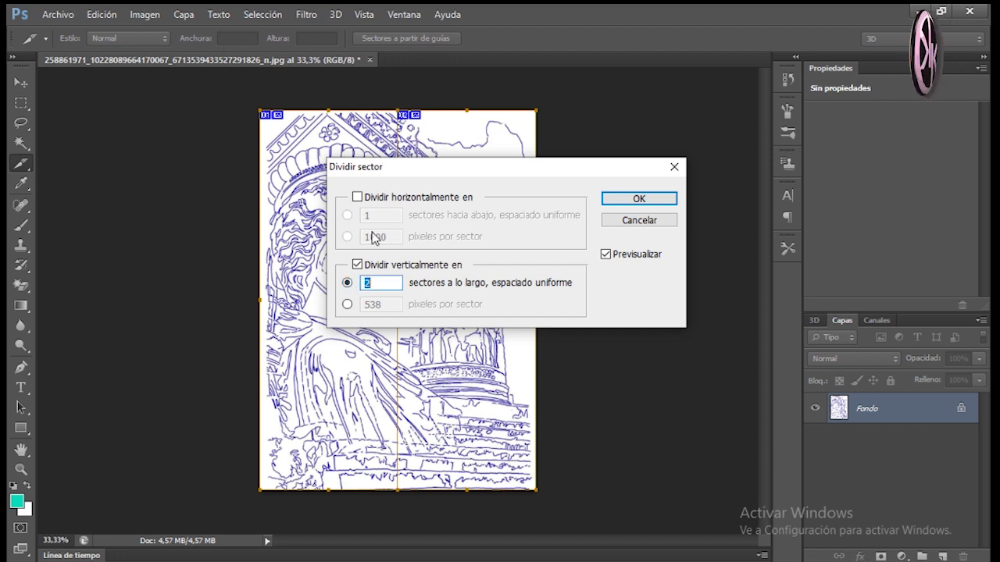
click(357, 265)
drag(460, 169, 686, 185)
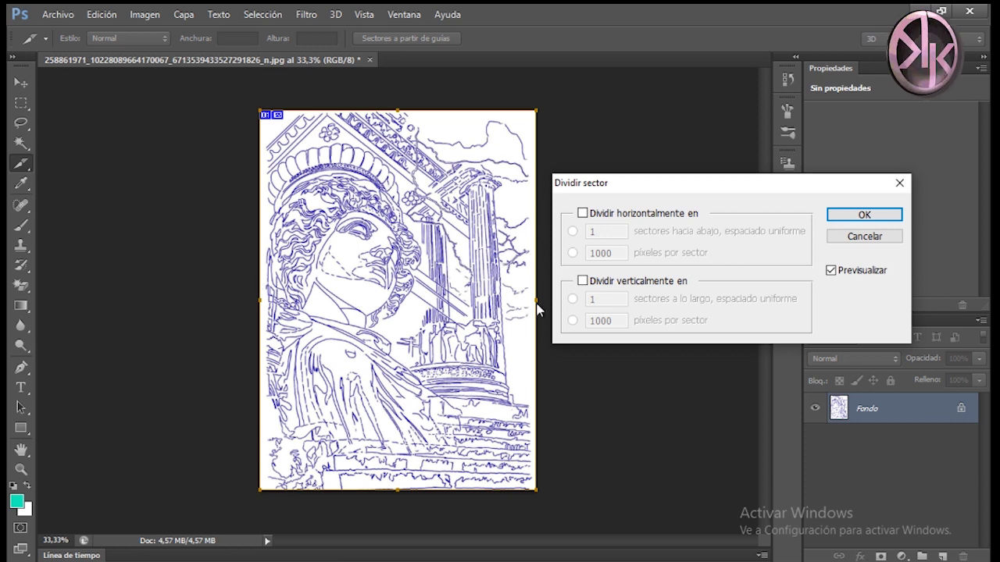
Step: Divide the drawing into 2 evenly spaced slices down and 2 evenly spaced slices across
click(582, 214)
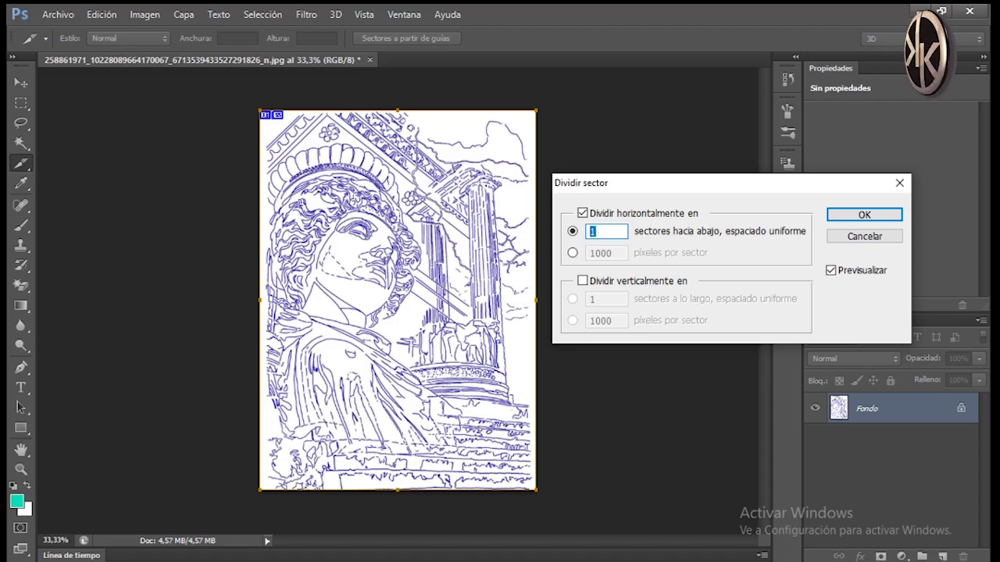
text(2)
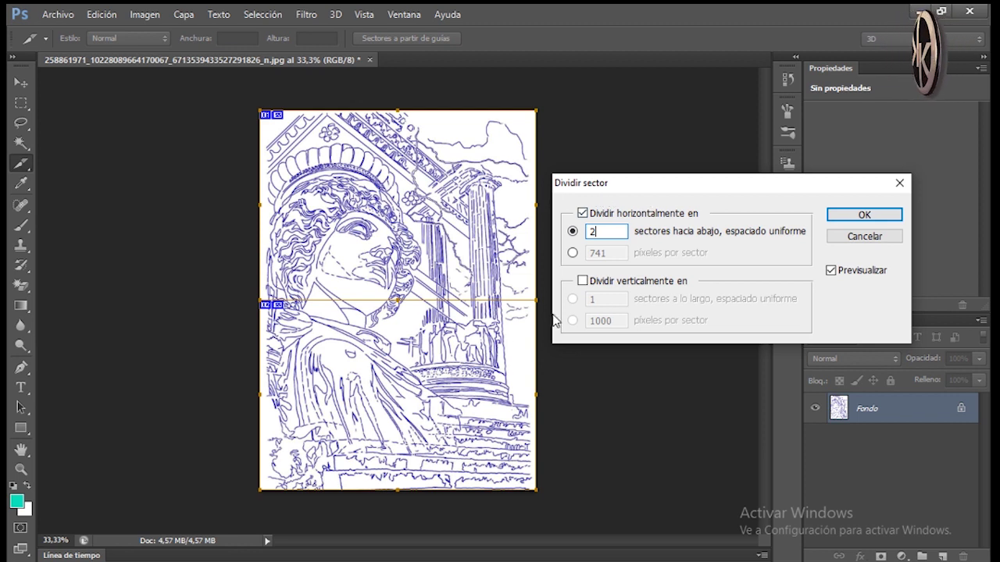
click(586, 284)
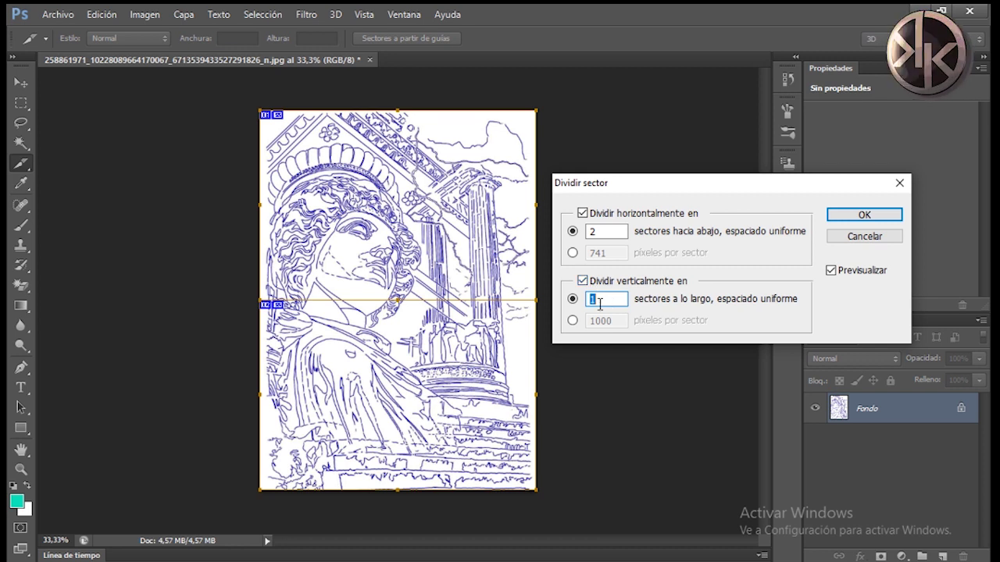
text(2)
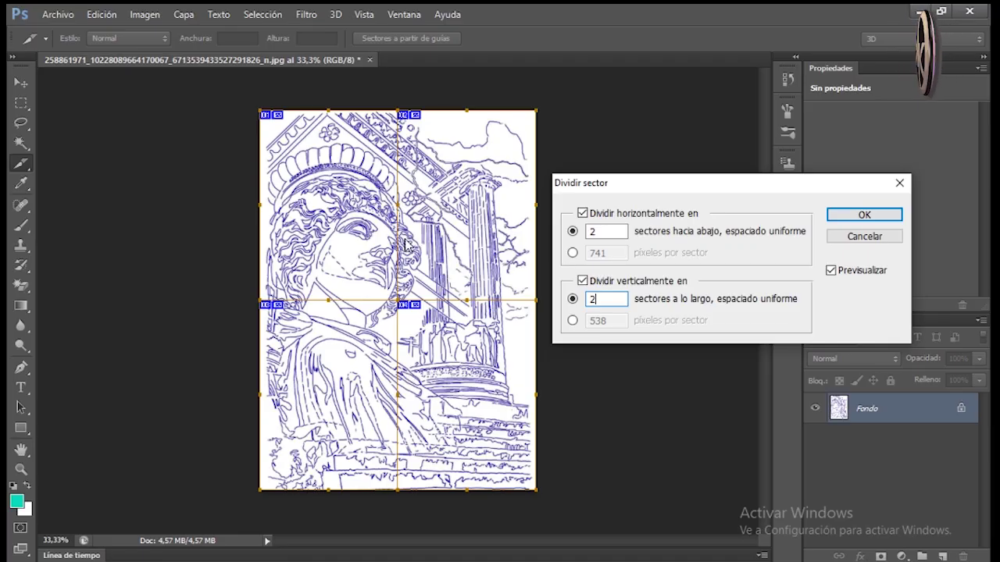
click(859, 215)
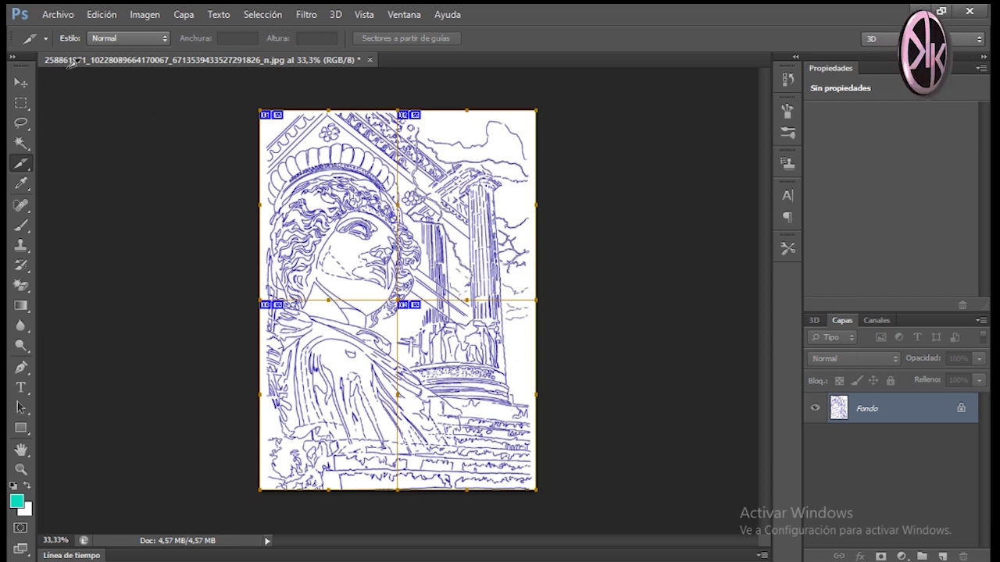
Step: Open Save for Web for the sliced drawing, compare the original and 2-up previews, and return to the optimized JPEG preview
click(59, 15)
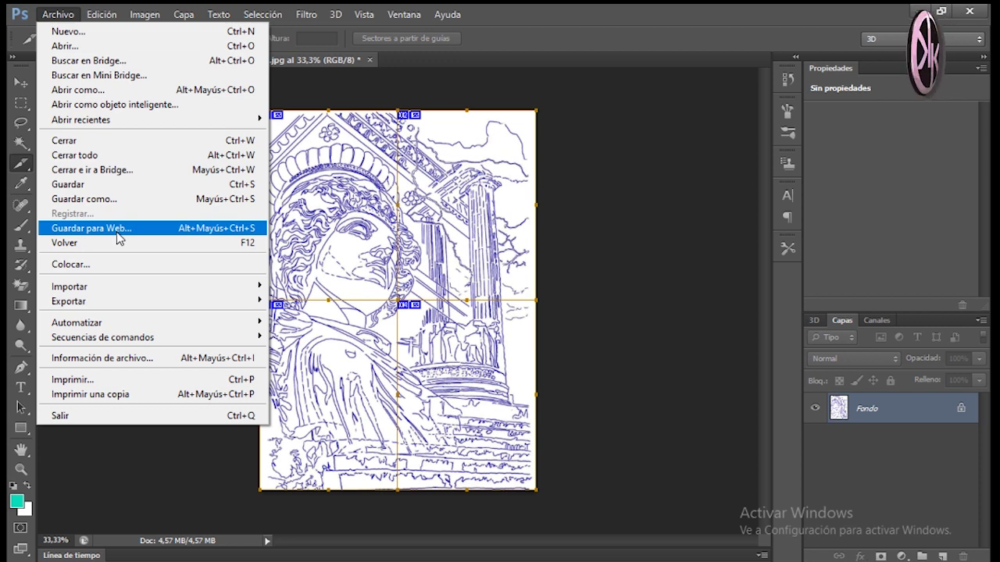
click(120, 238)
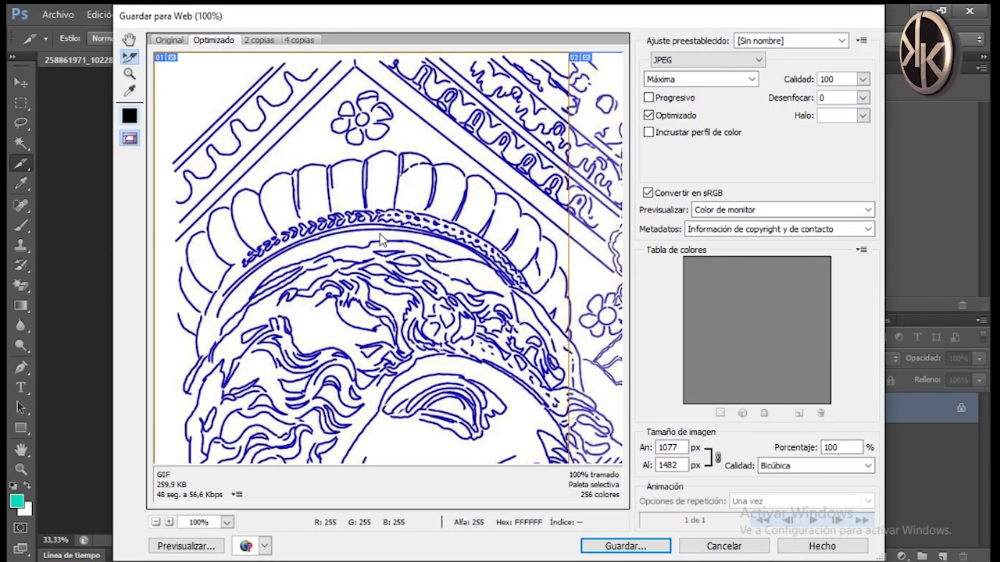
click(173, 40)
click(214, 40)
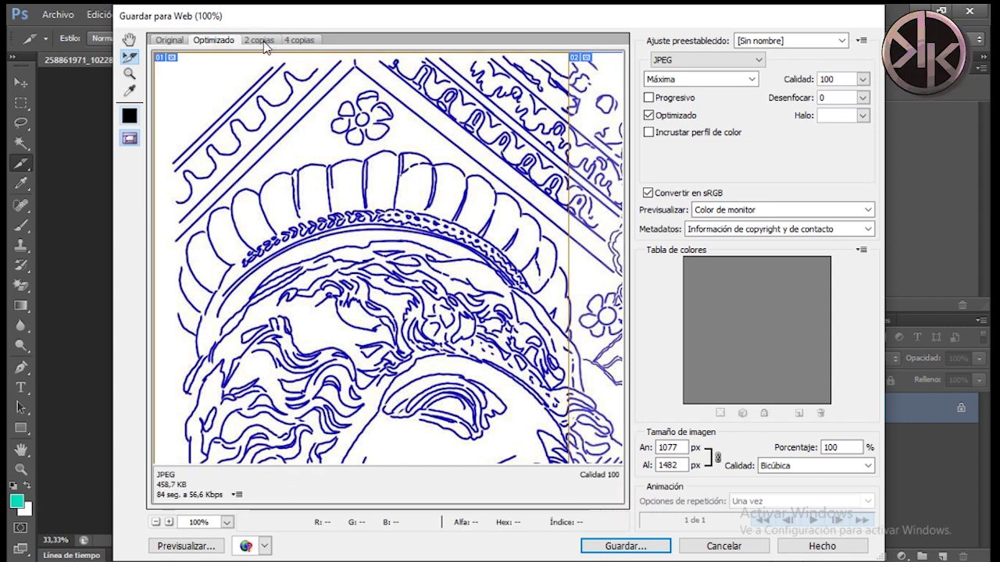
click(259, 40)
click(213, 40)
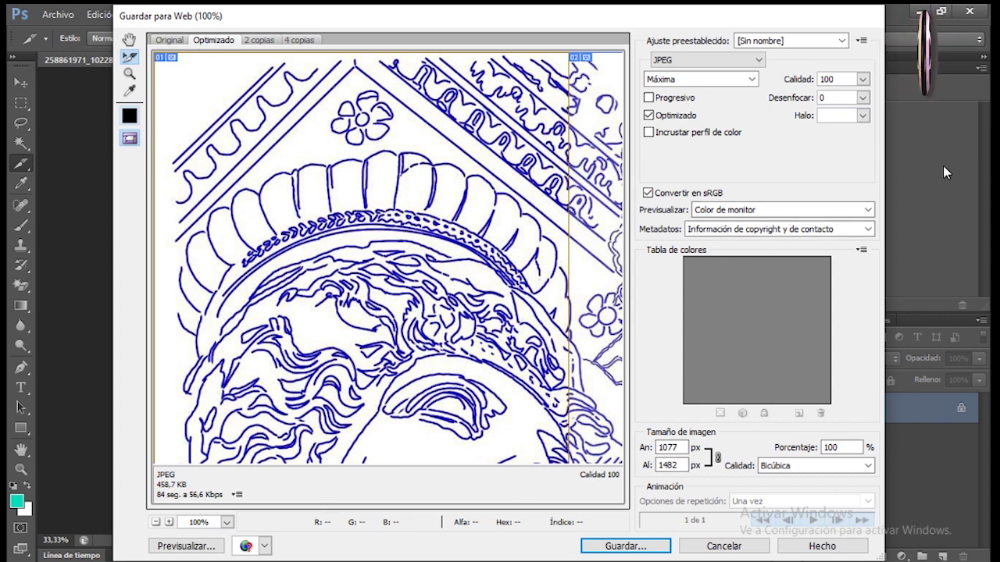
double_click(841, 79)
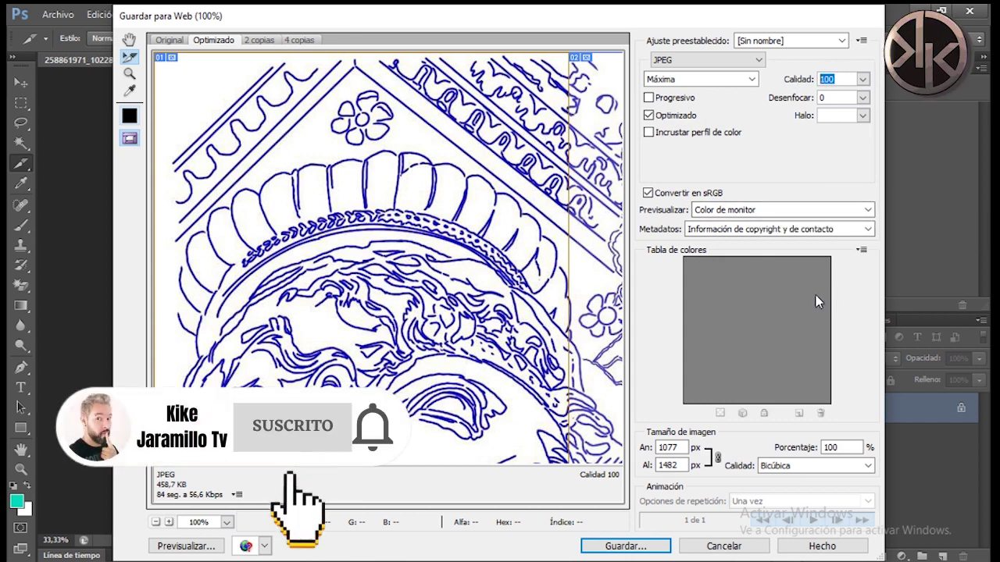
Step: Save the optimized slices as espalda.jpg in the imágenes folder on the desktop, accepting the file name compatibility notice
click(625, 546)
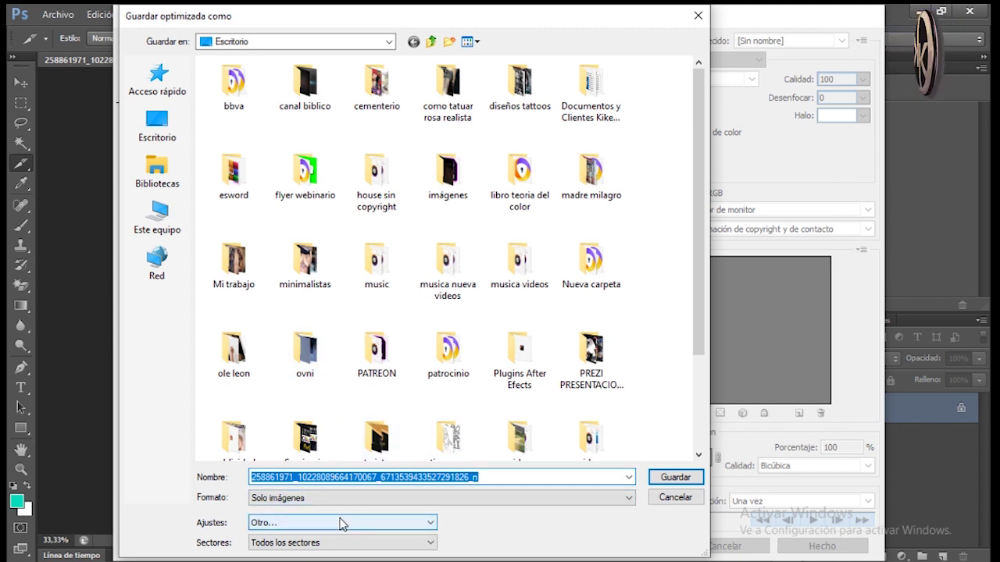
text(es)
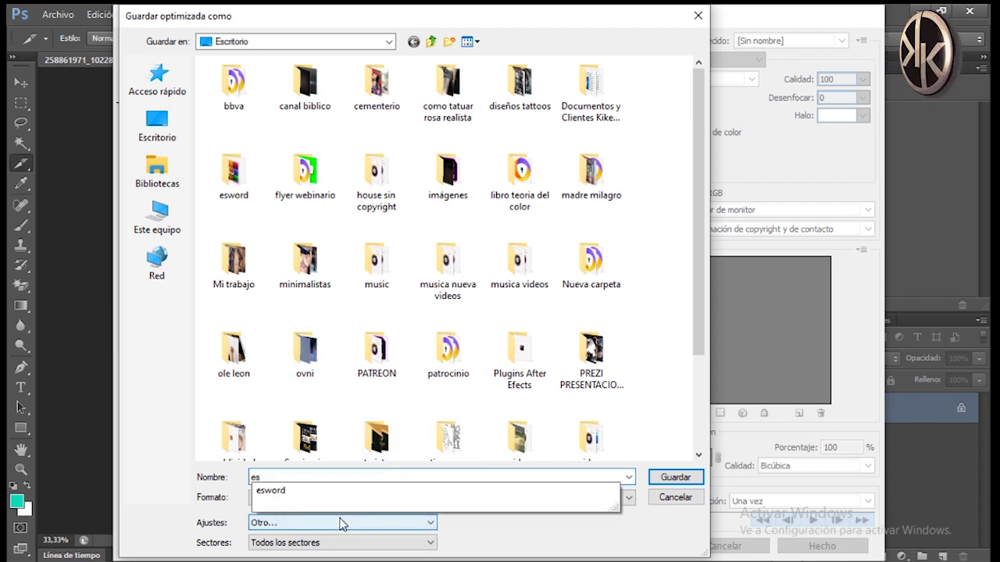
text(palda)
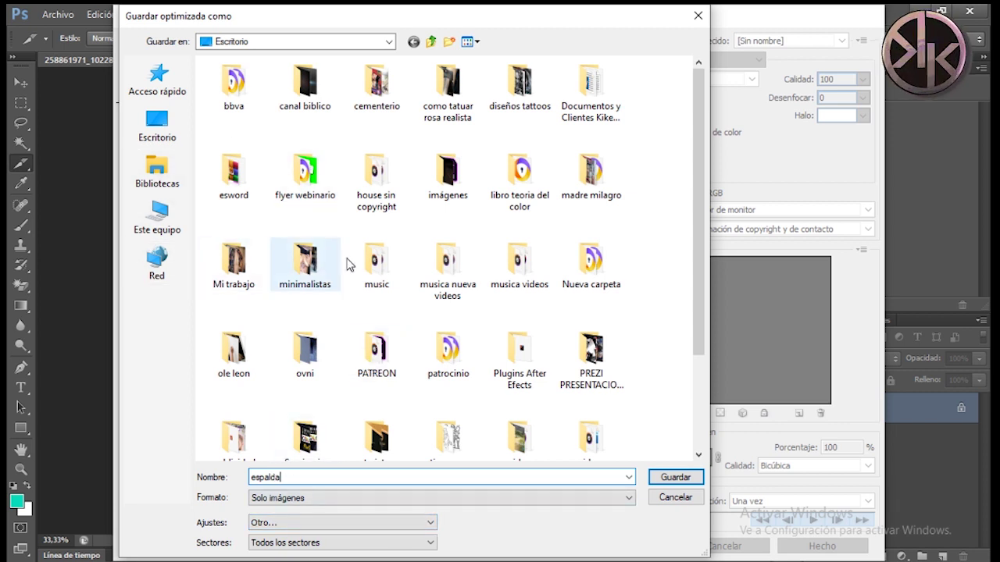
click(456, 188)
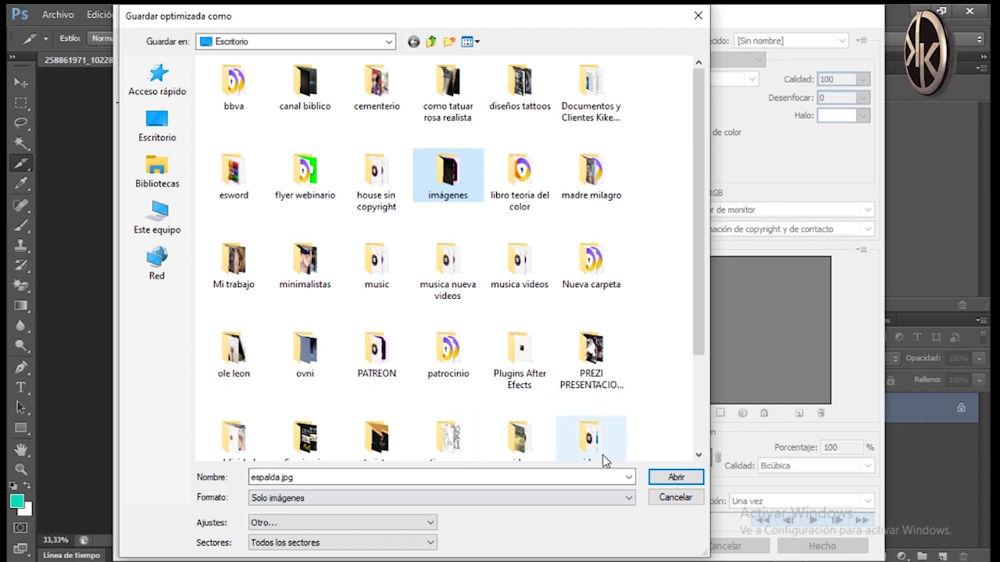
click(675, 479)
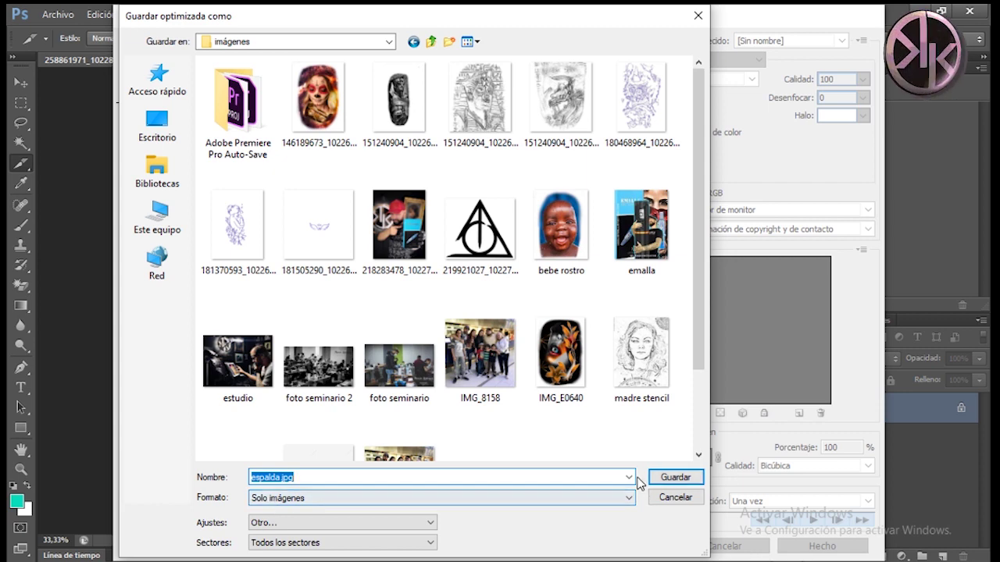
click(668, 476)
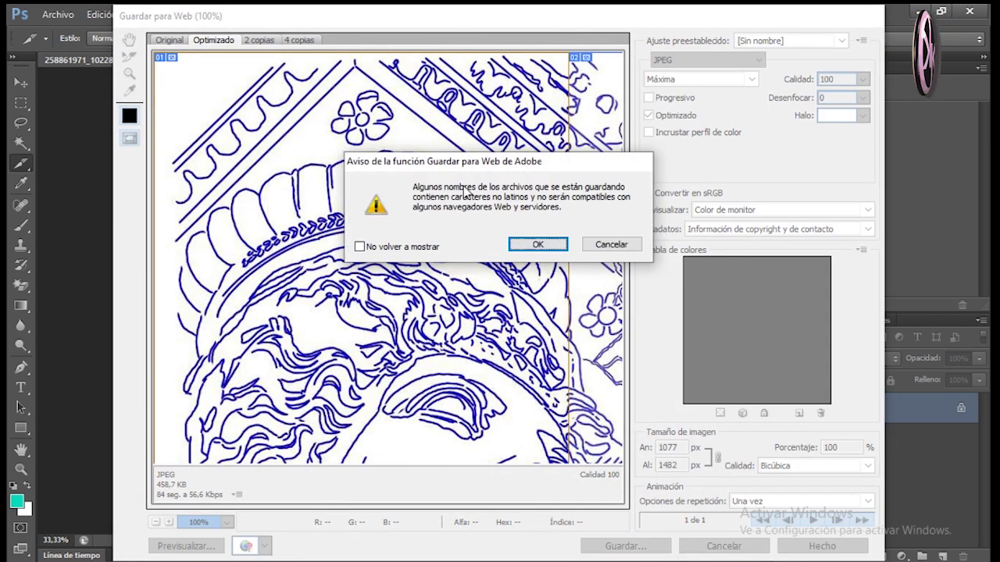
click(538, 244)
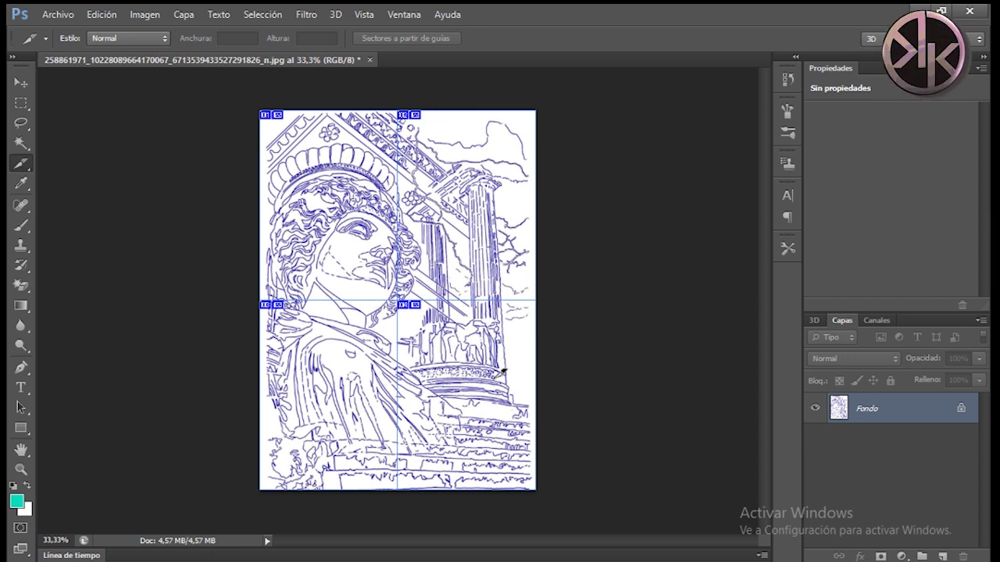
Step: Start opening files and browse to the exported slices in the imágenes subfolder of the desktop's imágenes folder
click(62, 17)
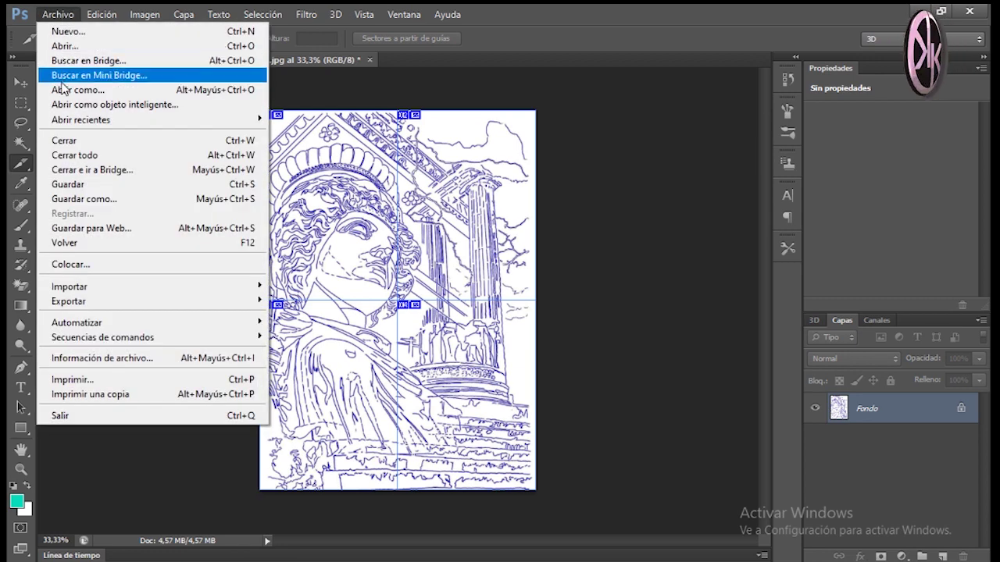
click(607, 84)
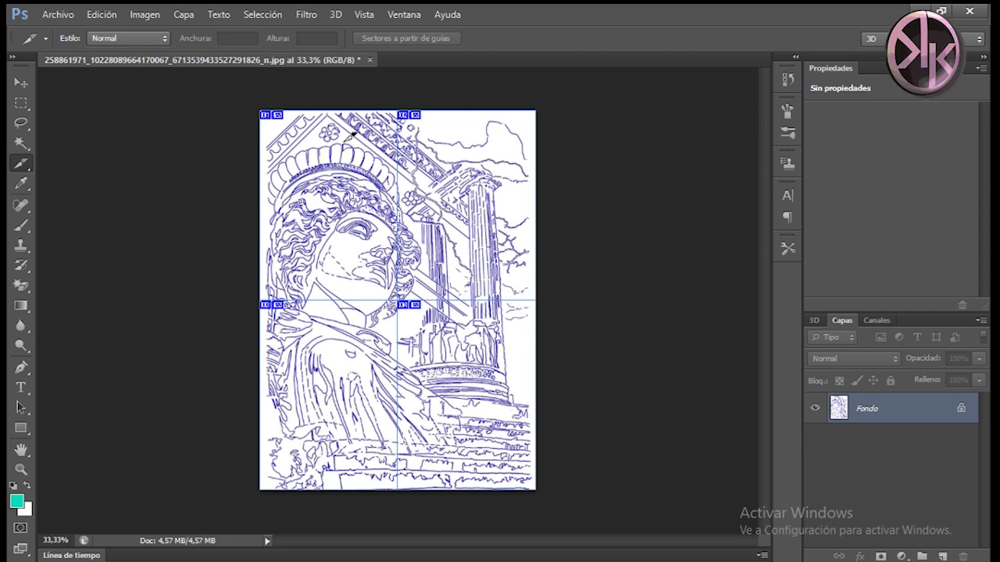
click(58, 16)
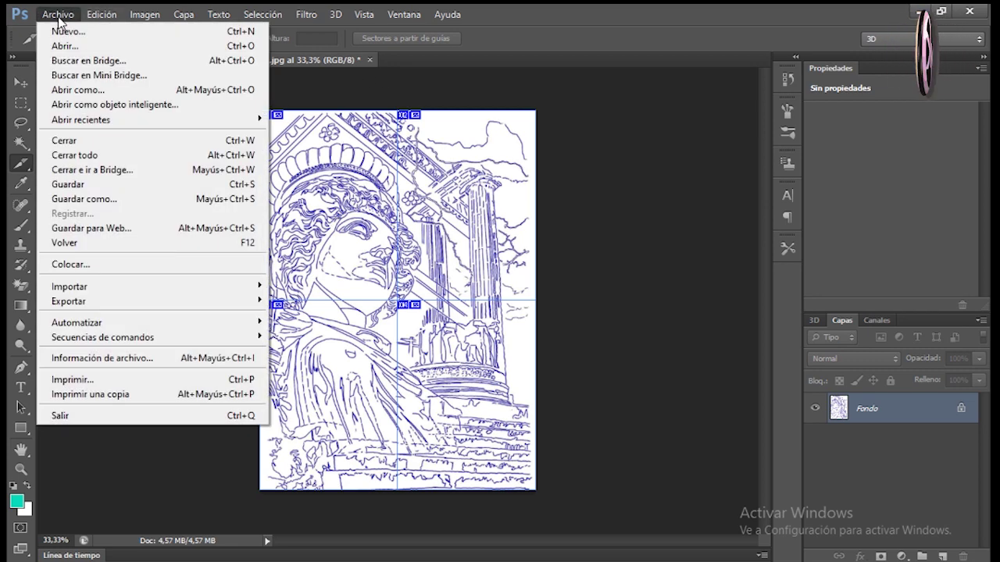
click(67, 47)
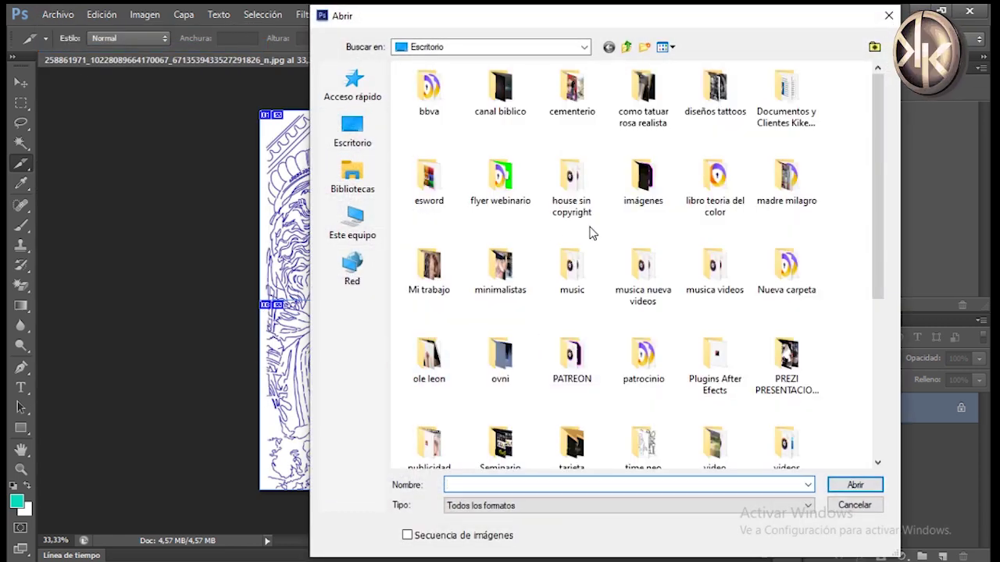
double_click(642, 181)
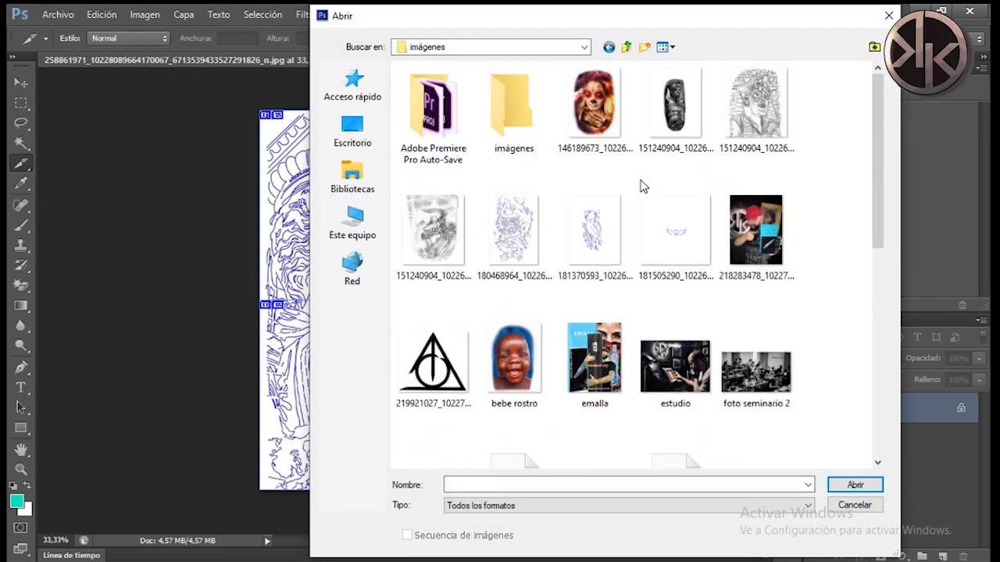
drag(881, 200, 910, 168)
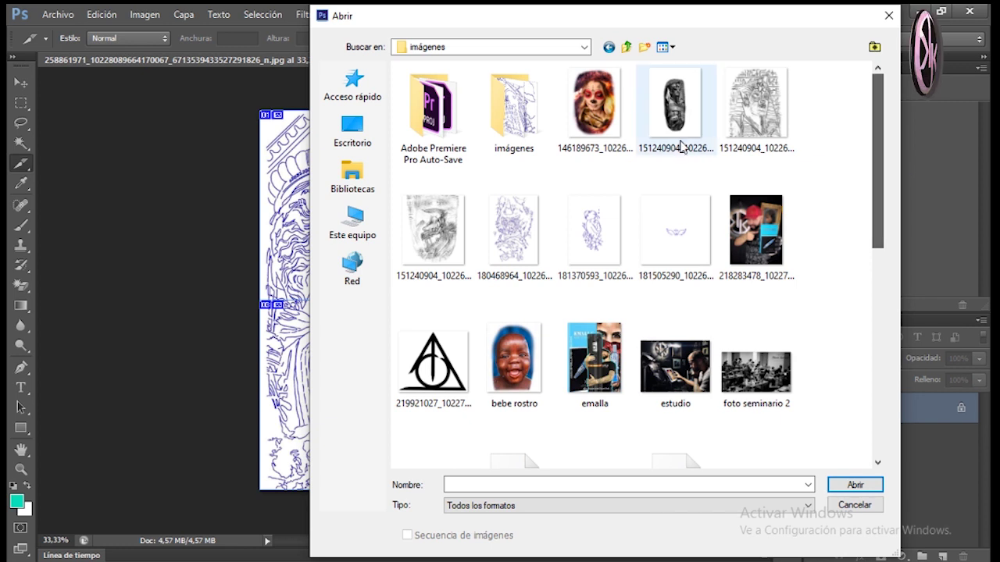
click(500, 123)
double_click(501, 123)
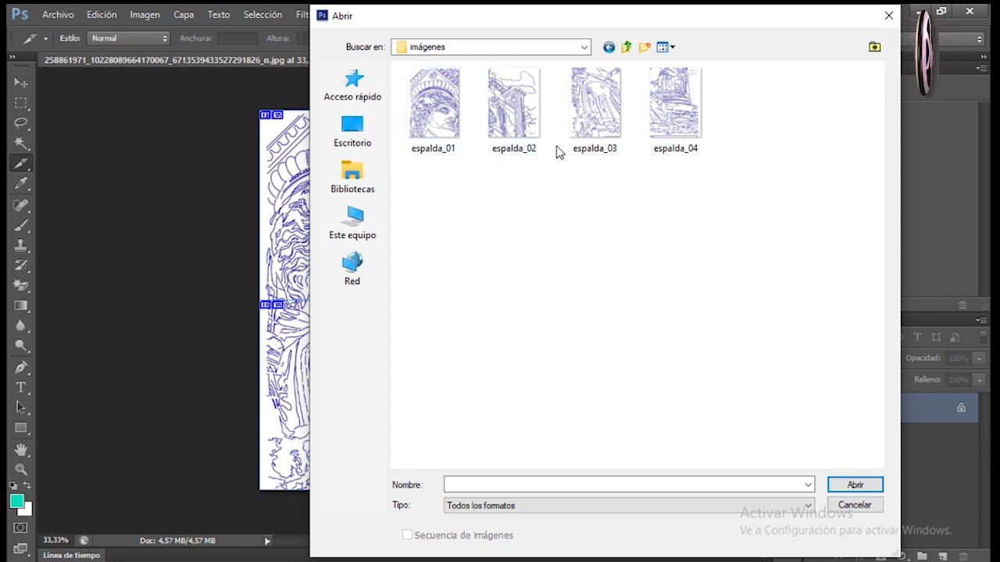
Step: Select and open all four slice images, espalda_01 through espalda_04
click(435, 133)
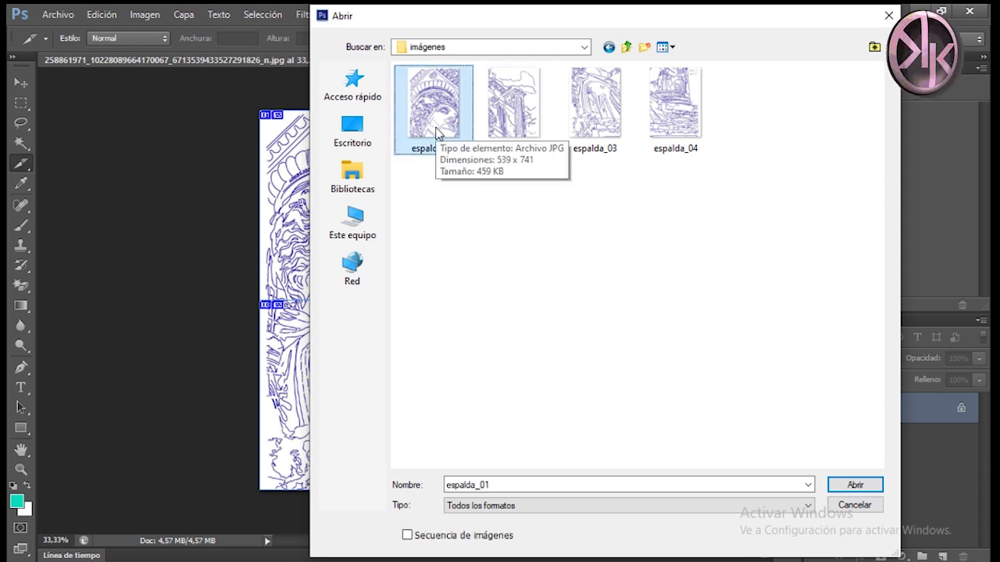
key(shift+Right)
key(shift+Right)
key(shift+Right)
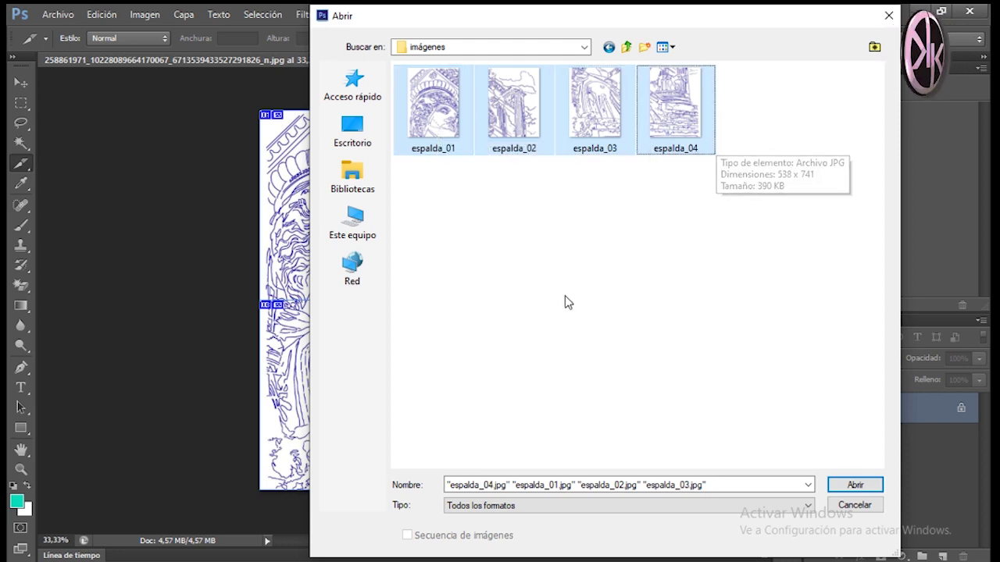
click(857, 486)
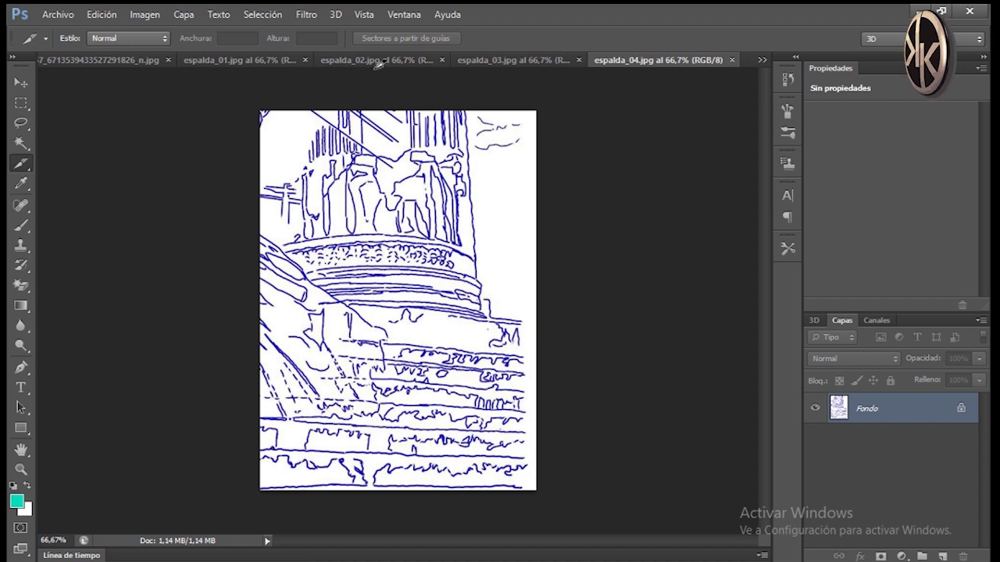
Step: Close the original sliced drawing without saving its changes
click(89, 61)
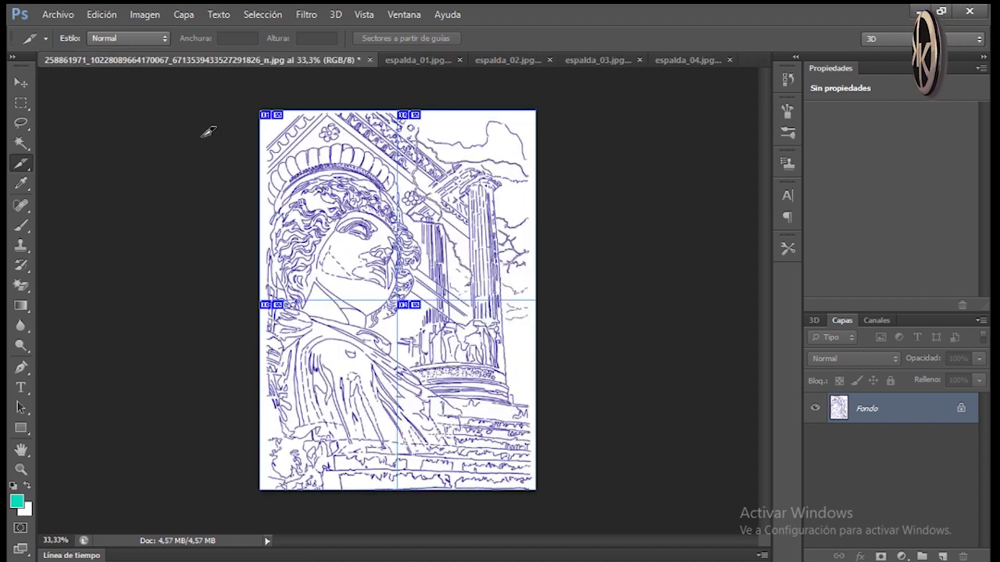
click(369, 61)
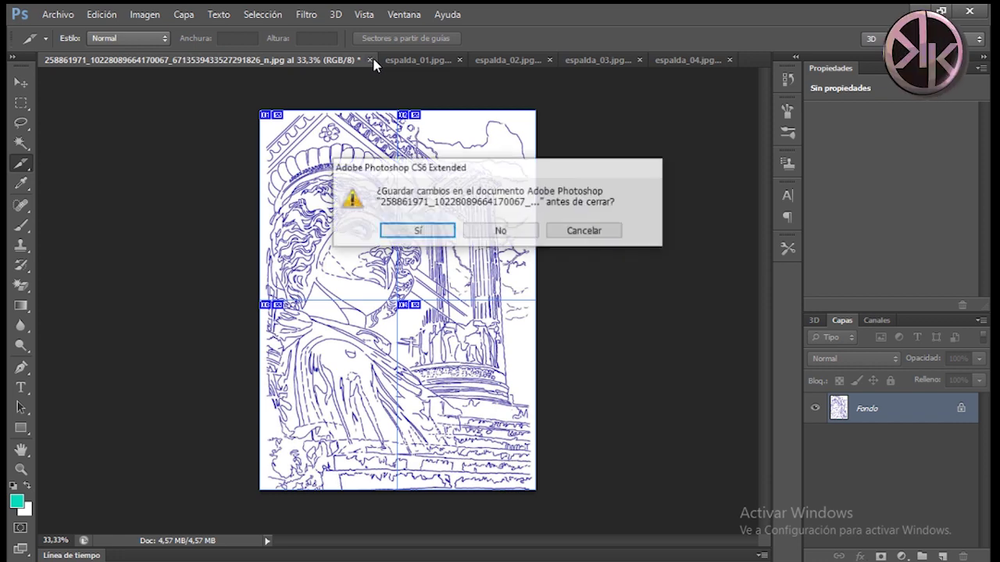
click(492, 228)
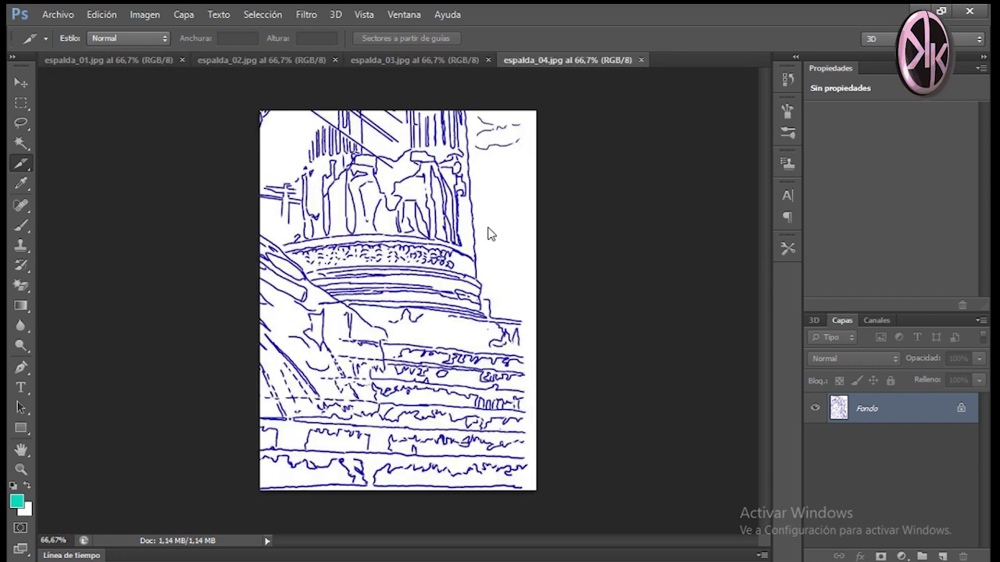
Step: Look through the four opened slice images in order from espalda_01 to espalda_04
click(100, 63)
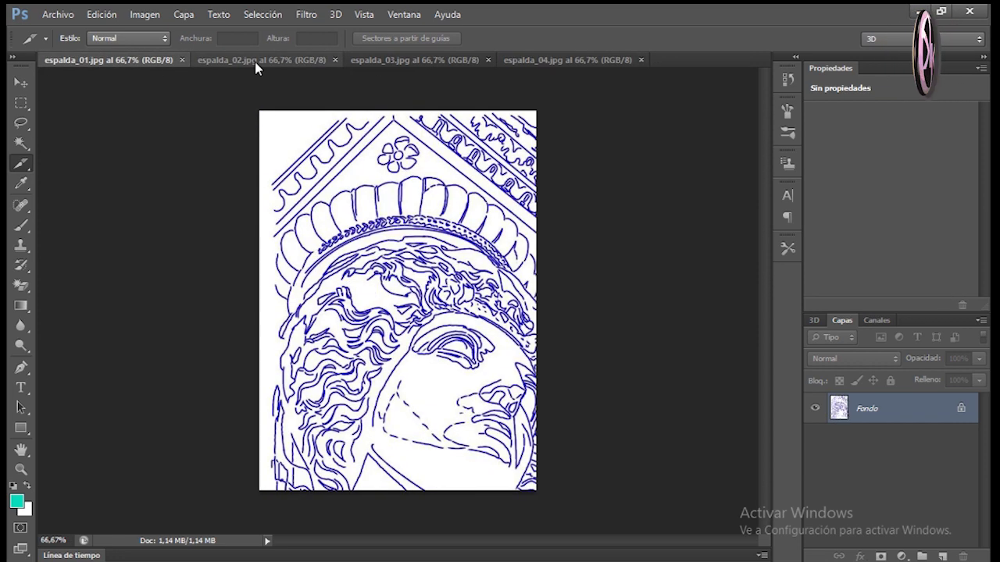
click(254, 62)
click(400, 62)
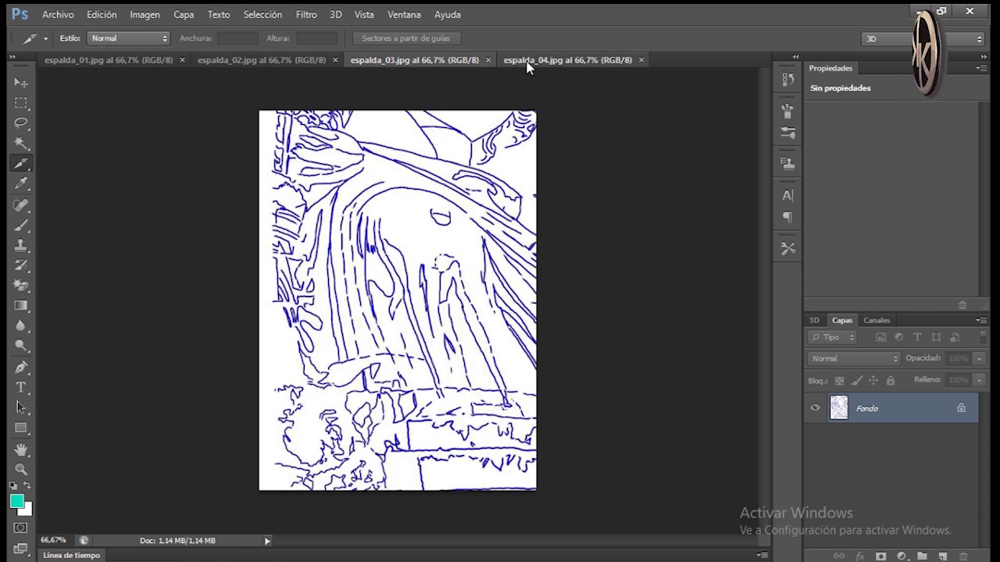
click(526, 62)
Step: Bring up espalda_01's print settings, shift the drawing off centre and scale it to about 15.24 cm wide by 20.99 cm high
click(126, 64)
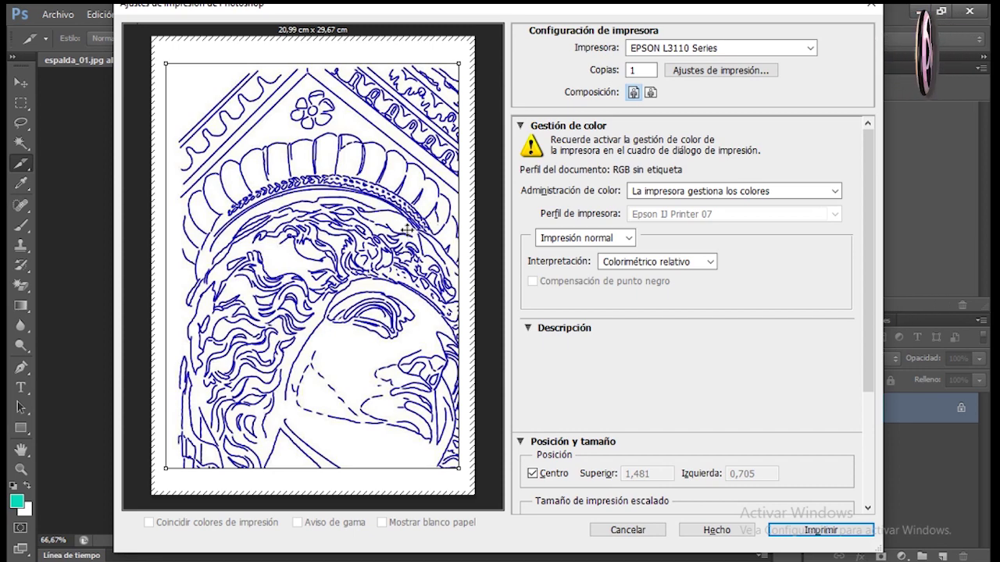
mouse_move(404, 227)
mouse_down()
mouse_move(378, 246)
mouse_move(396, 241)
mouse_move(399, 216)
mouse_move(403, 229)
mouse_up()
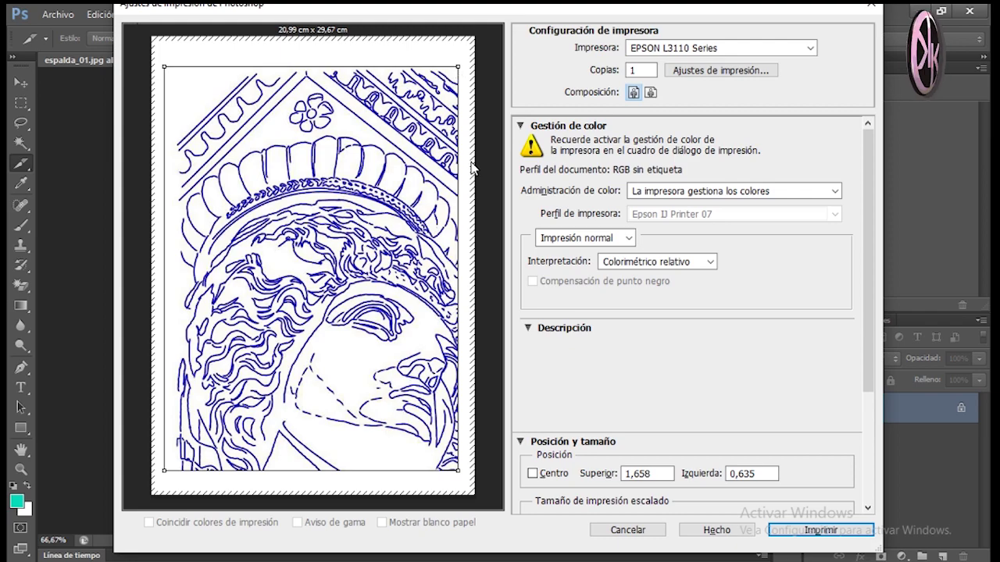
drag(461, 67, 400, 141)
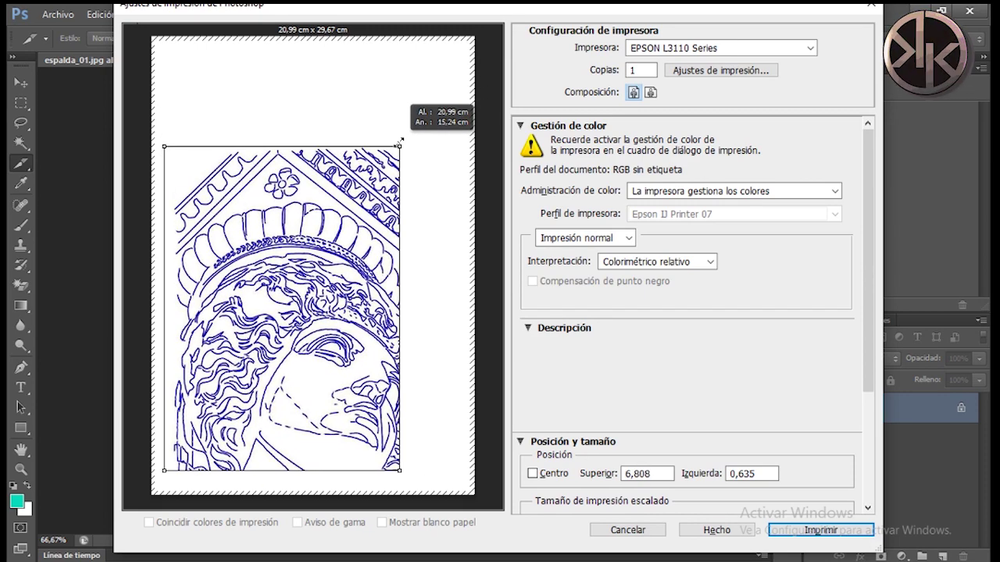
Step: Set the scaled print height of espalda_01 to 20,50 cm and reposition the drawing on the page
drag(868, 329, 866, 443)
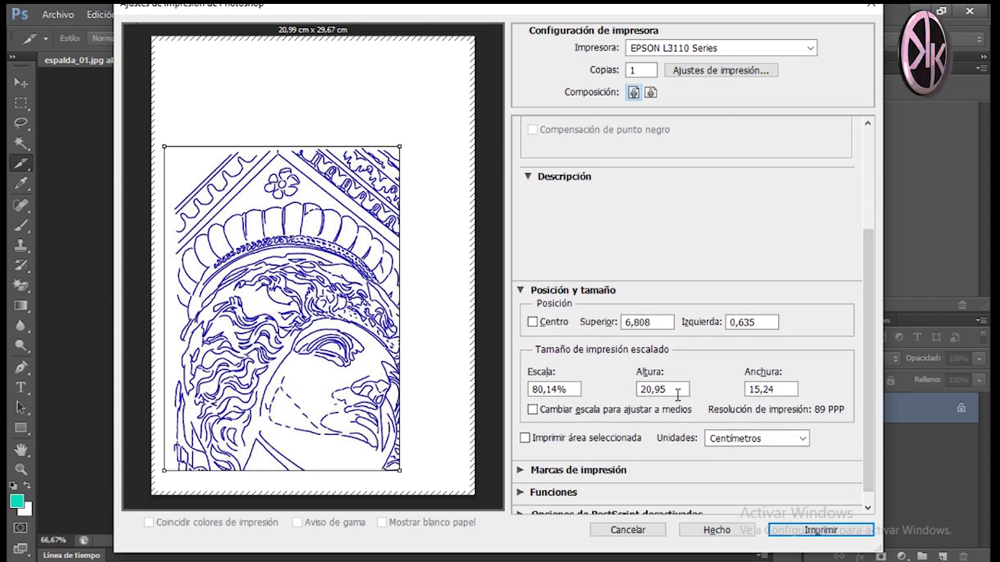
key(BackSpace)
key(BackSpace)
text(50)
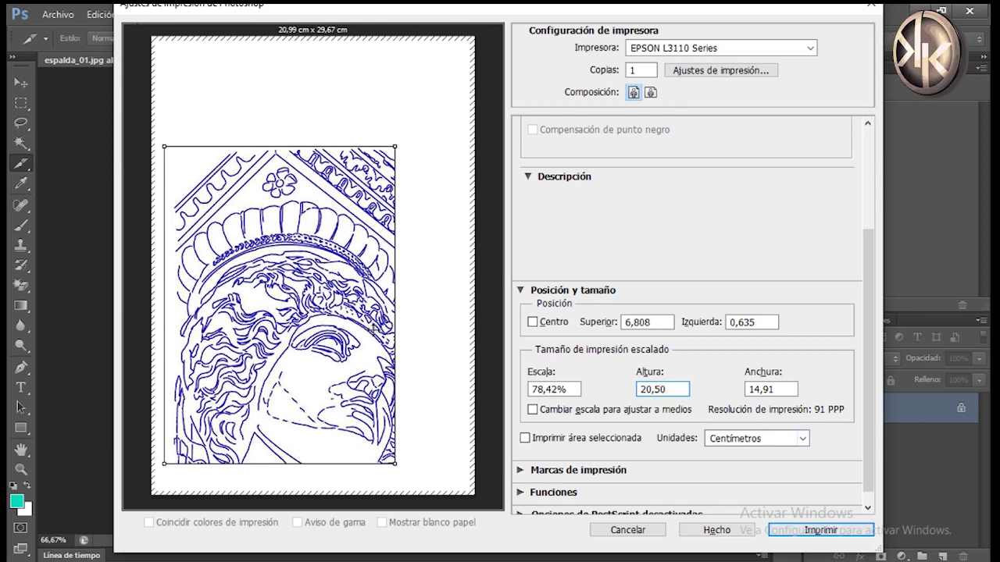
drag(283, 308, 312, 263)
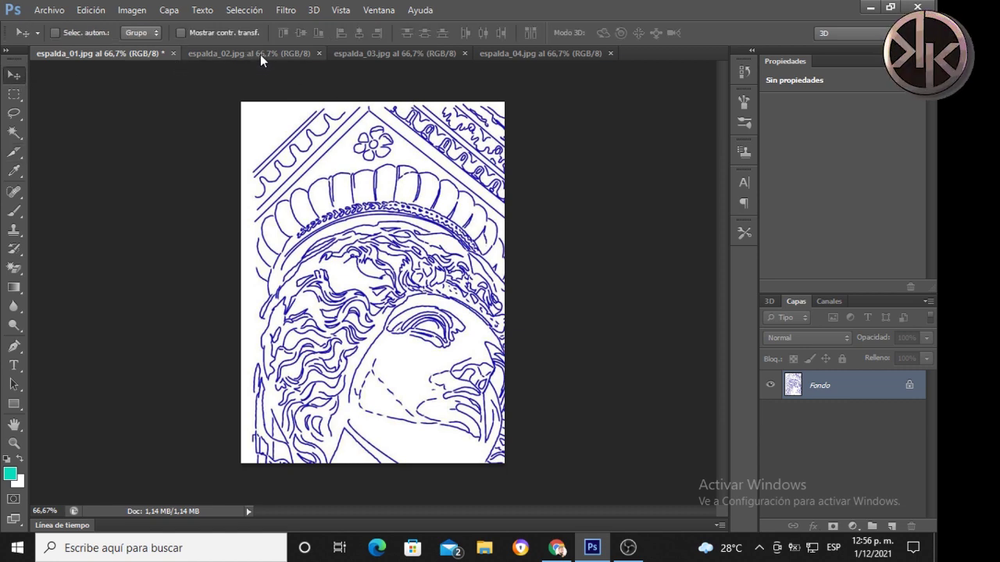
Step: Review the remaining slices, espalda_02, espalda_03 and espalda_04, by switching between their documents
click(301, 53)
click(372, 52)
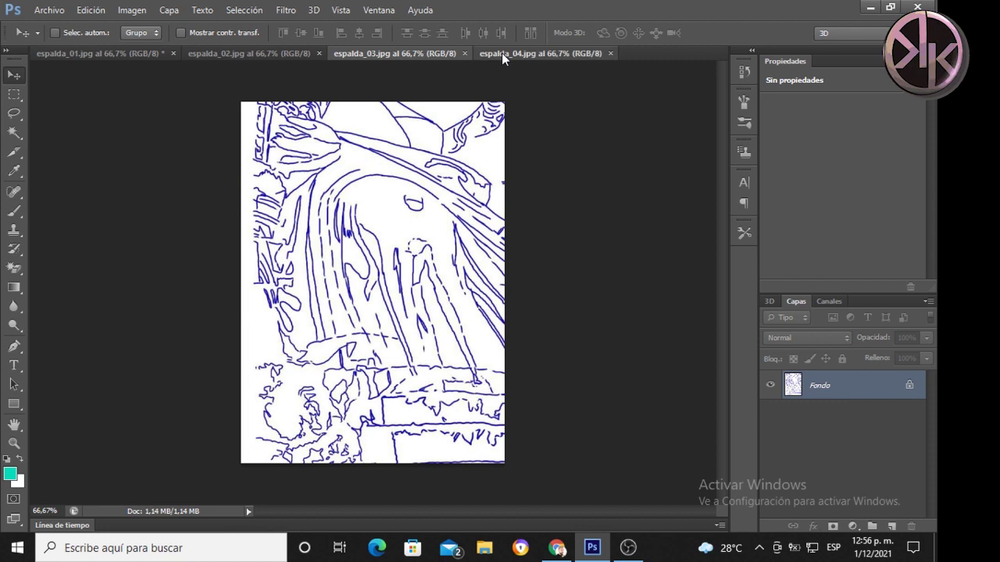
click(502, 53)
click(232, 51)
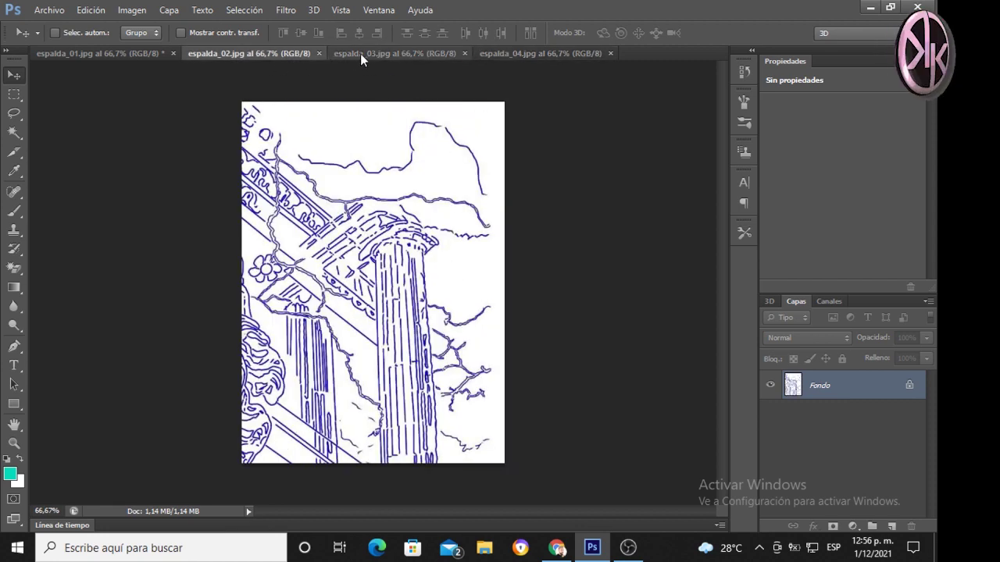
click(407, 54)
click(493, 54)
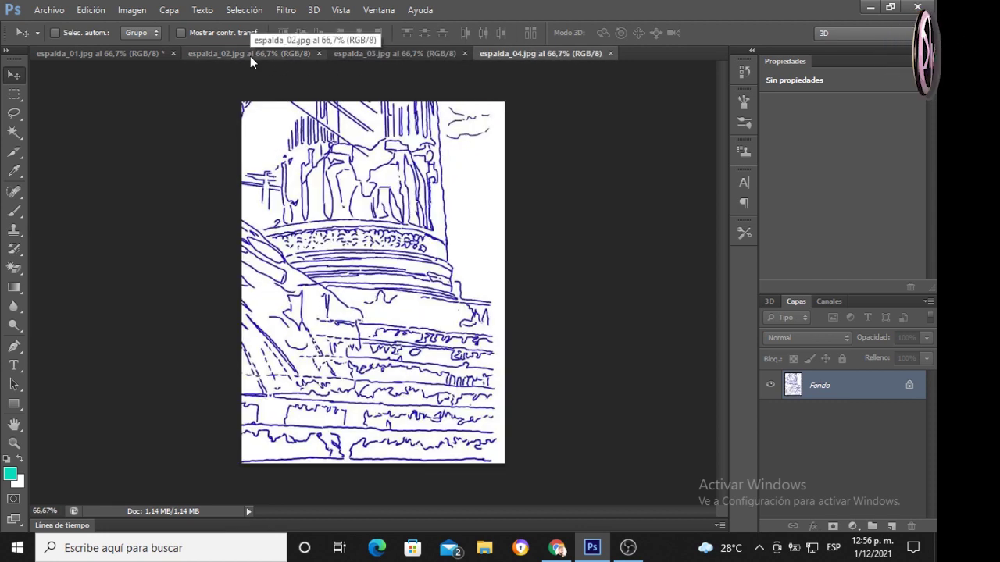
Step: Open the print settings for espalda_02 and edit its scaled print height in centimetres
click(250, 56)
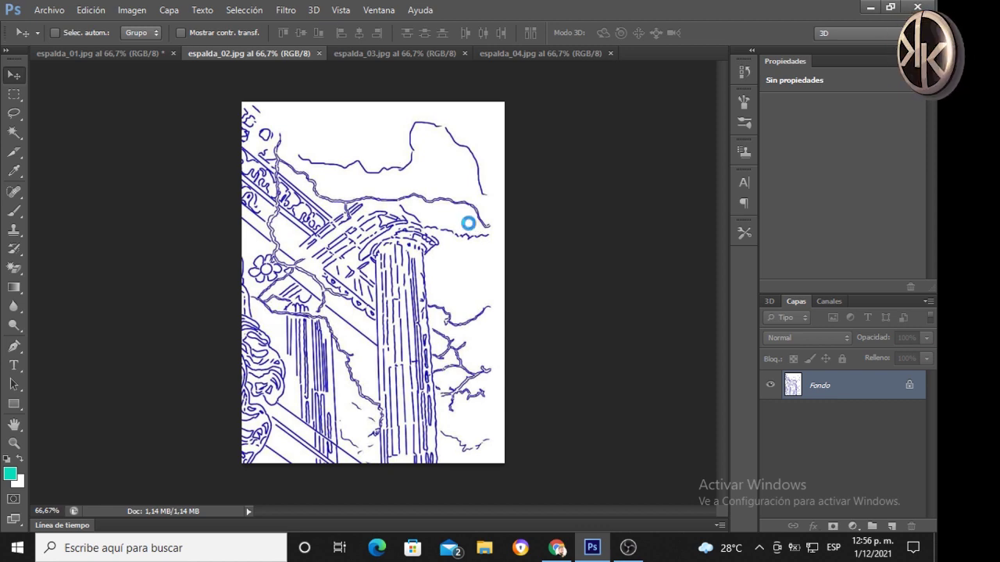
key(ctrl+p)
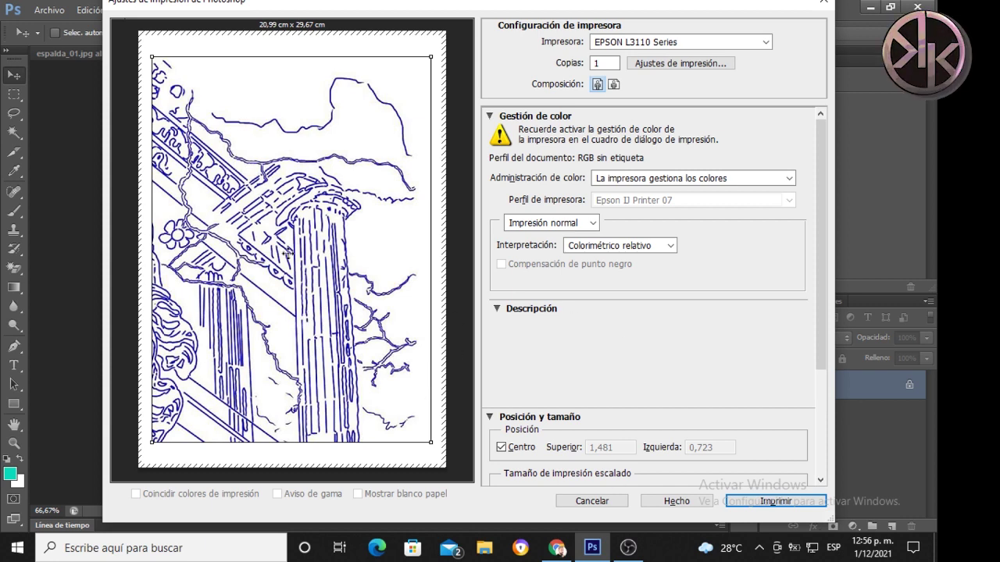
drag(821, 251, 821, 360)
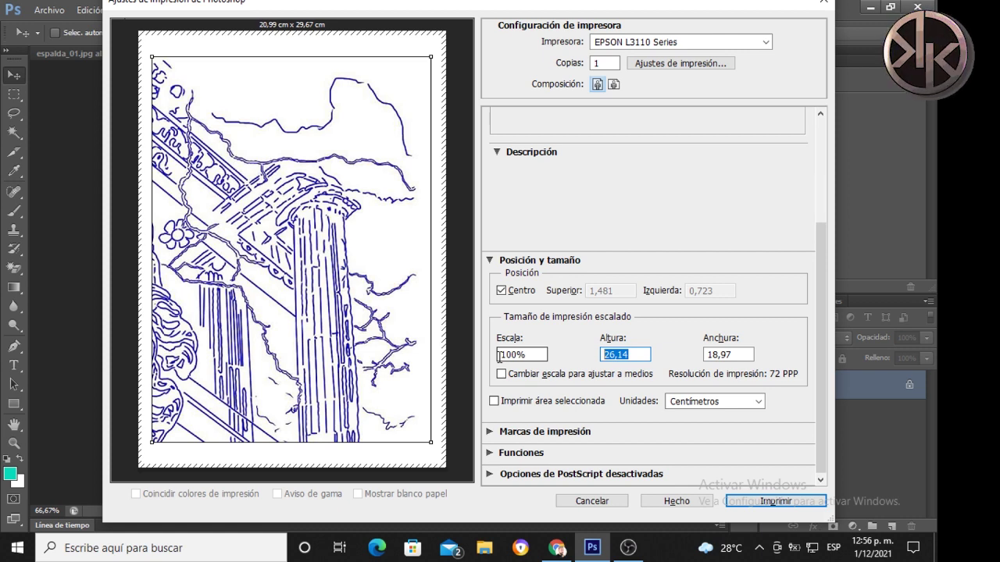
text(0)
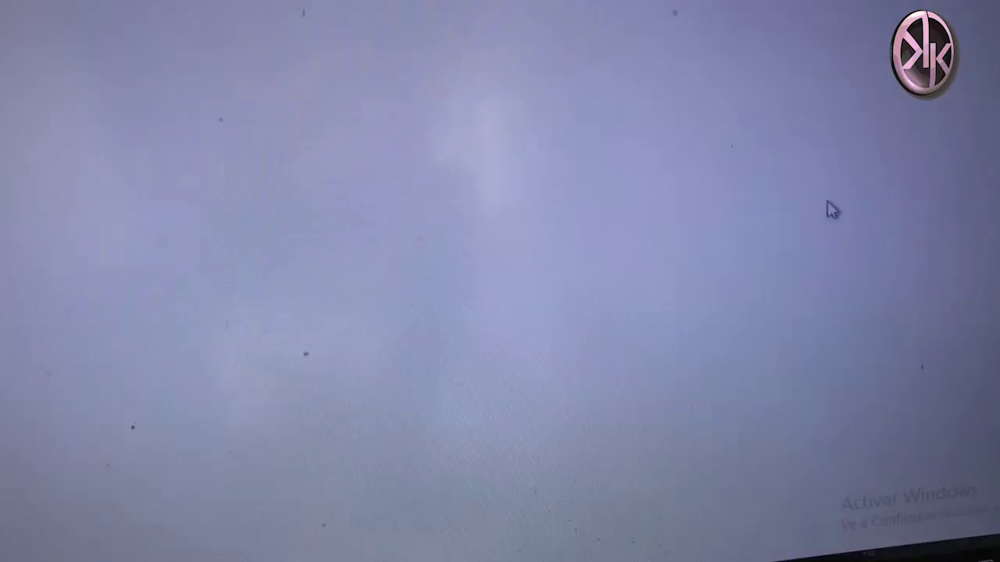
Step: Set the scaled print height of espalda_03 to 20,50 cm and print the slice
text(20,50)
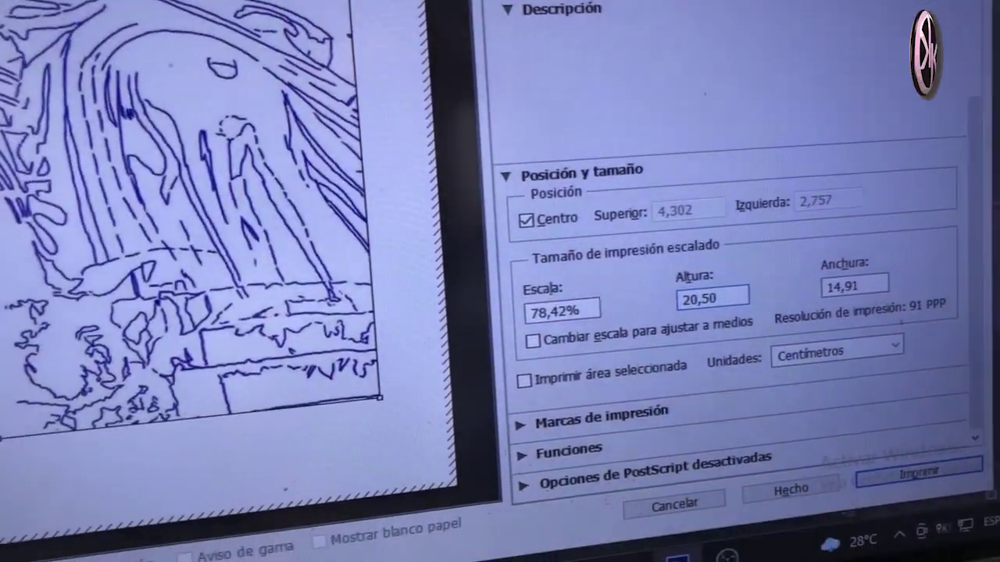
key(Return)
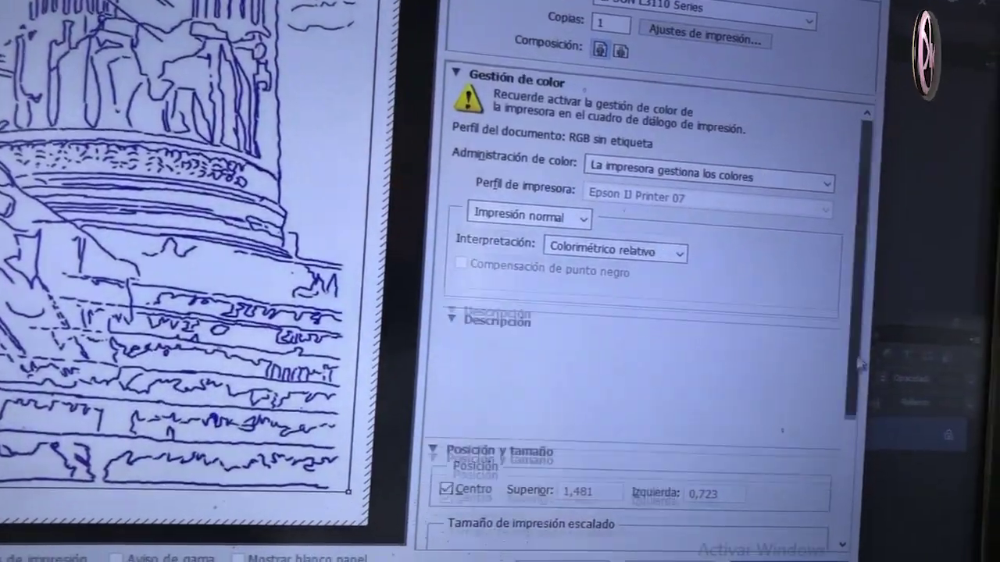
Step: Set the scaled print height of espalda_04 to 20,50 cm and print the slice
scroll(859, 364, down, 5)
double_click(576, 371)
text(20,50)
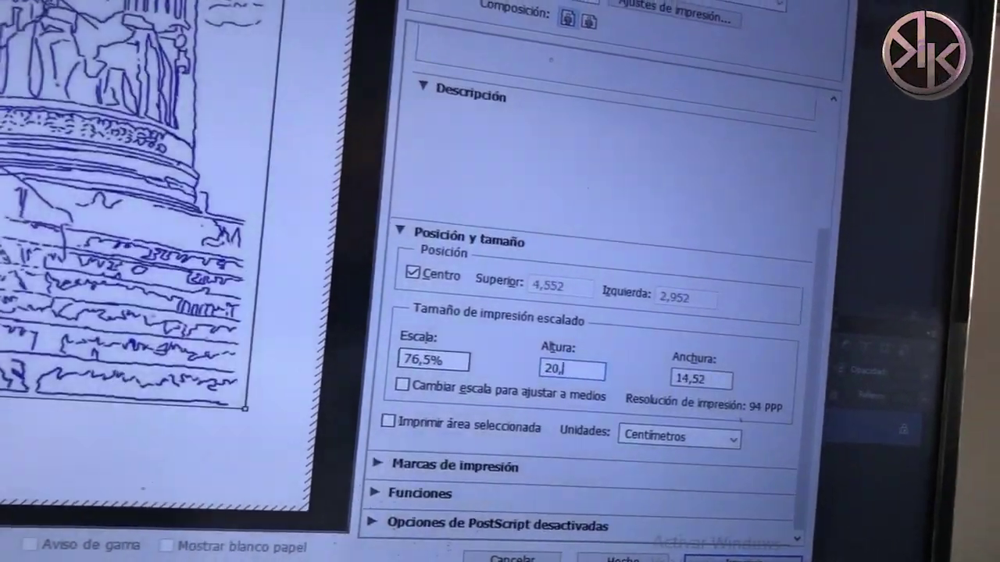
click(771, 528)
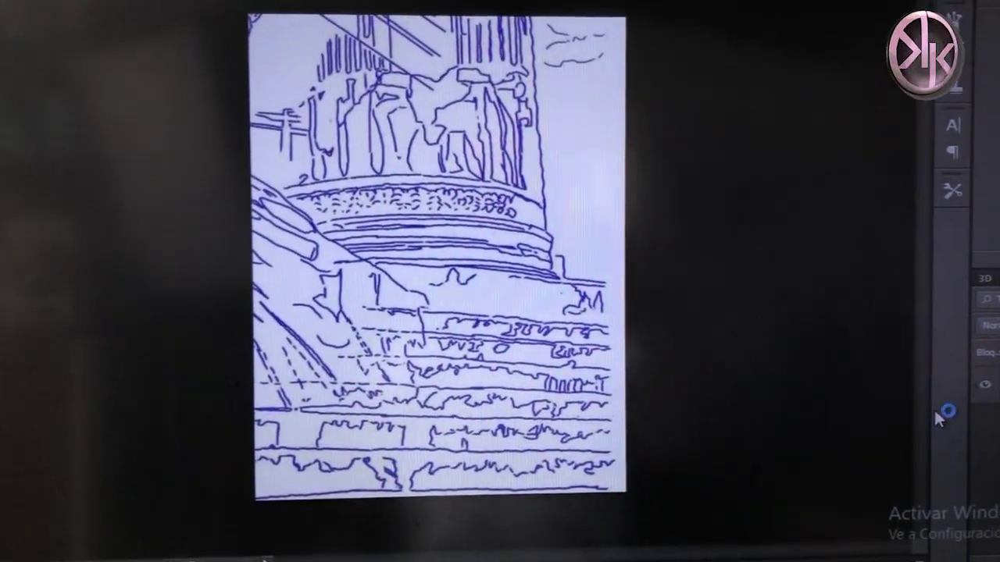